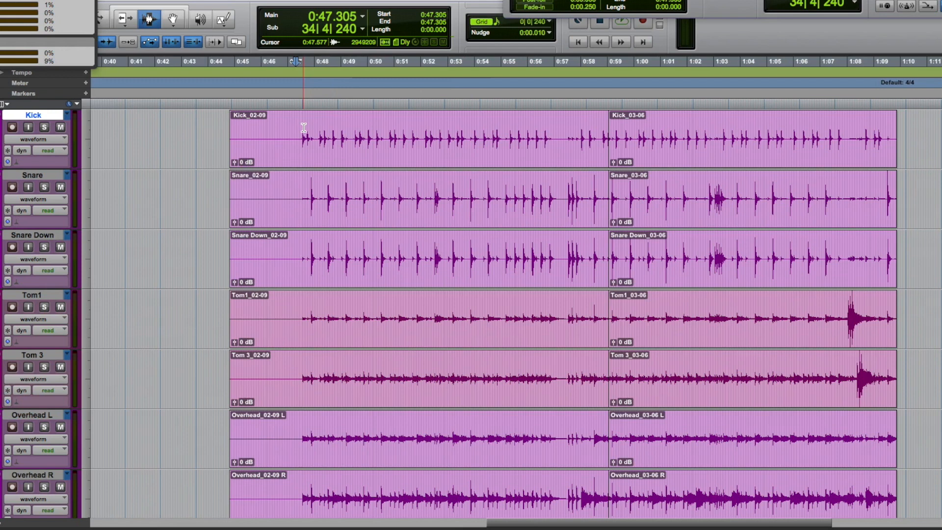
- Place the edit cursor at 0:58.972 on the Kick track, where the first and second drum takes meet
scroll(392, 171, "right", 1)
scroll(392, 171, "right", 5)
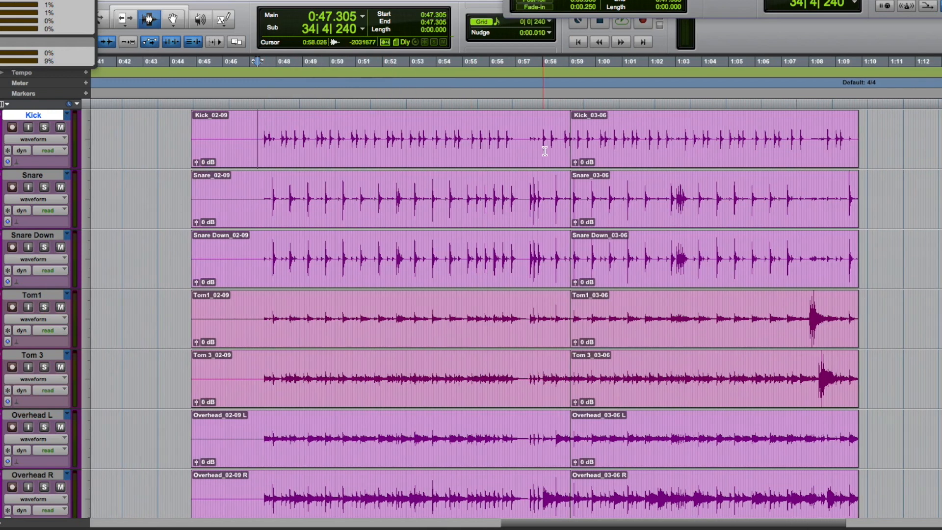
double_click(563, 137)
left_click(564, 137)
left_click(568, 137)
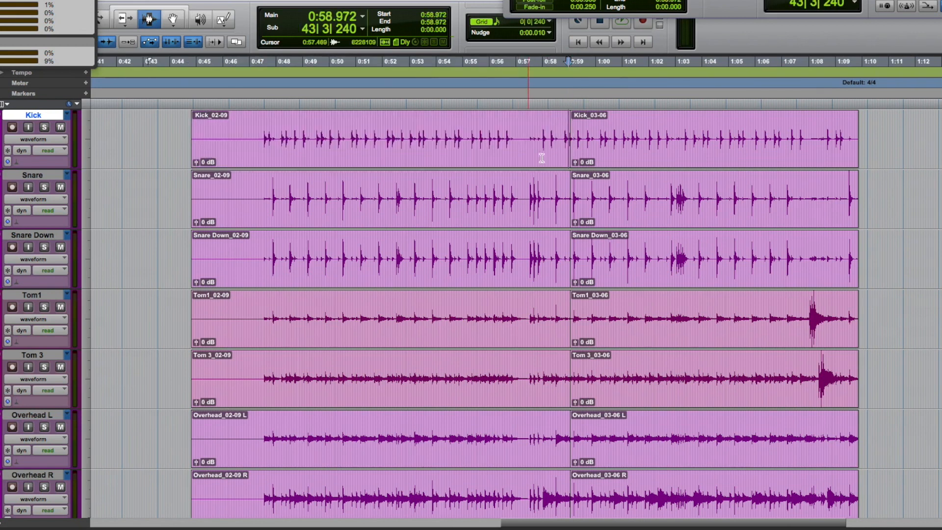
scroll(472, 171, "left", 10)
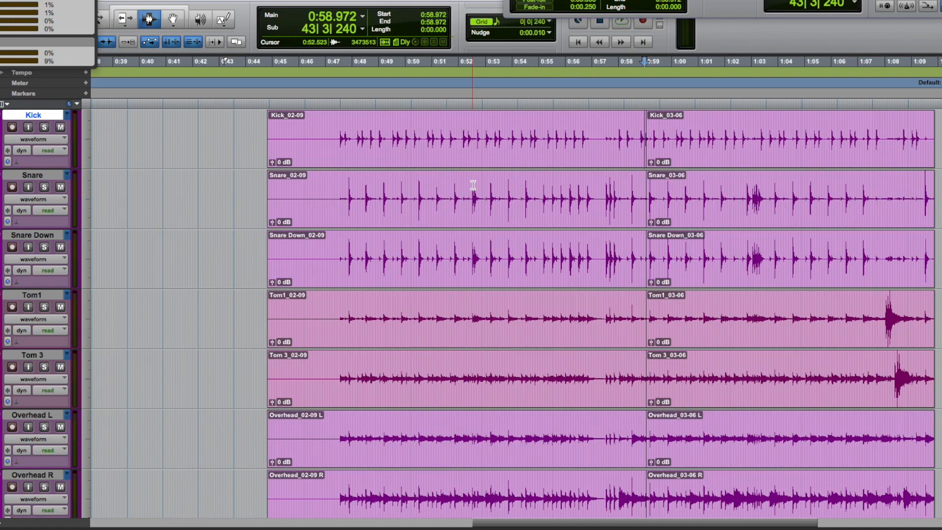
scroll(232, 131, "right", 3)
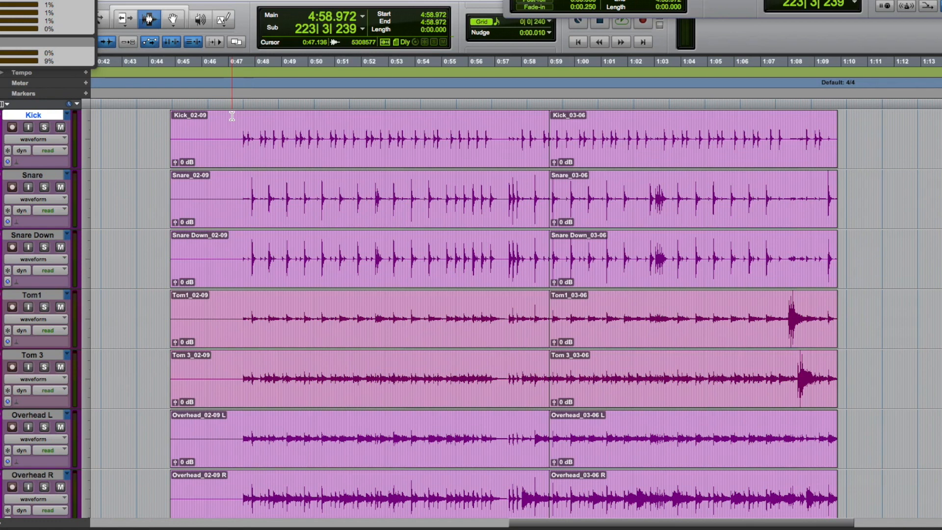
- Play the drum takes from 0:47.138, just before the first kick hit, through the final tom hits
left_click(232, 116)
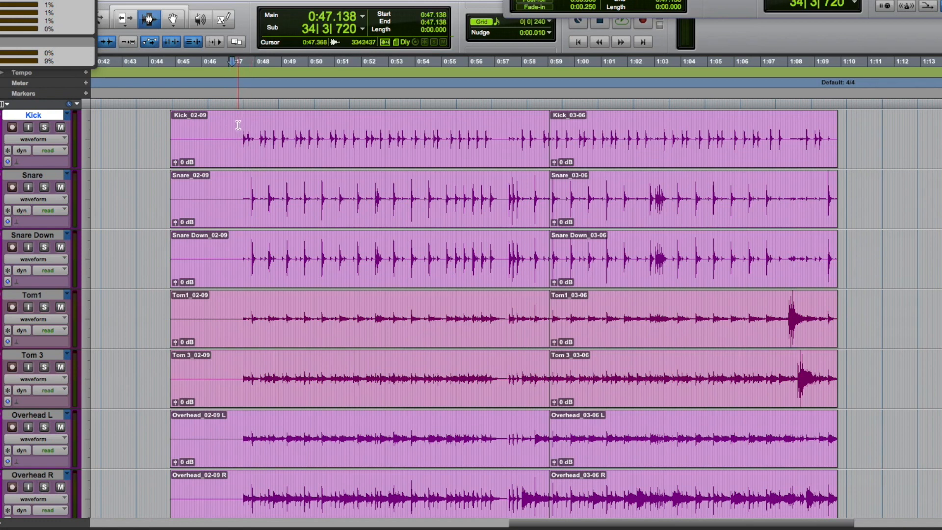
key("space")
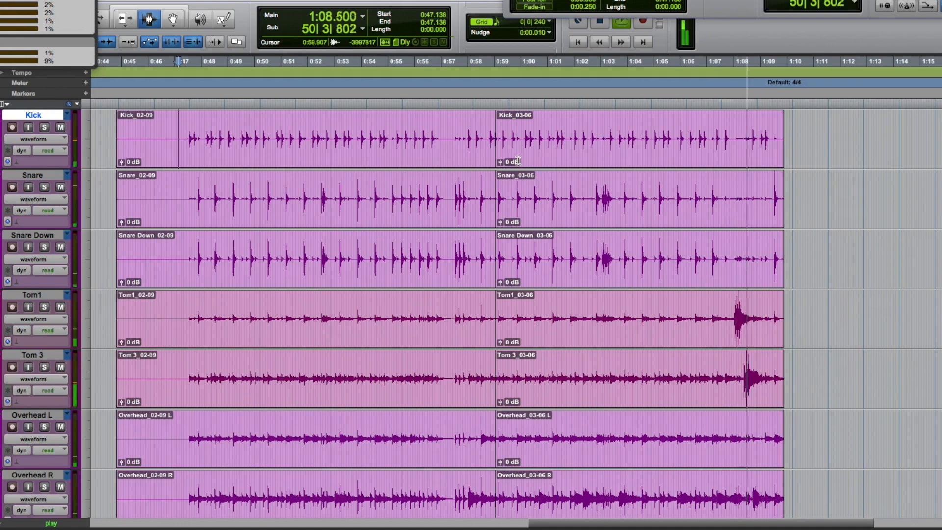
key("space")
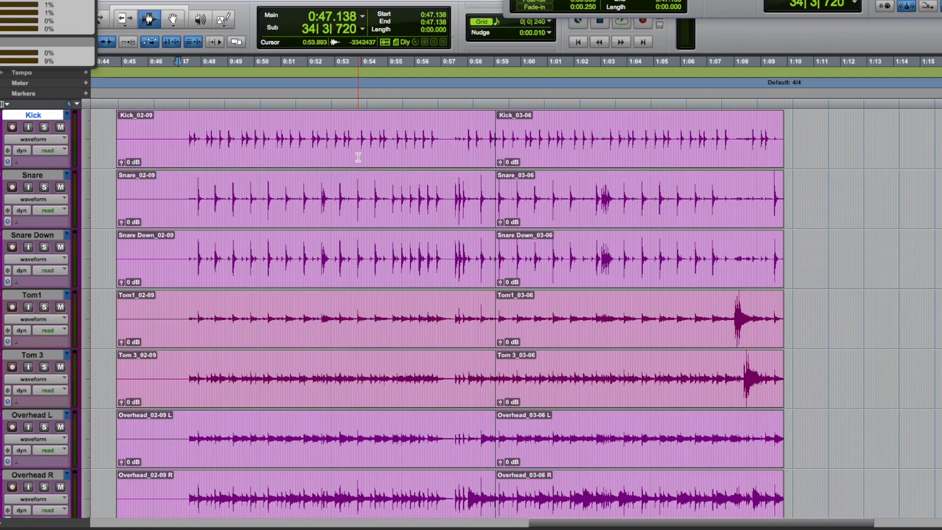
- Play the drum takes from 0:46.972 to hear their timing against the metronome click
left_click(174, 133)
key("space")
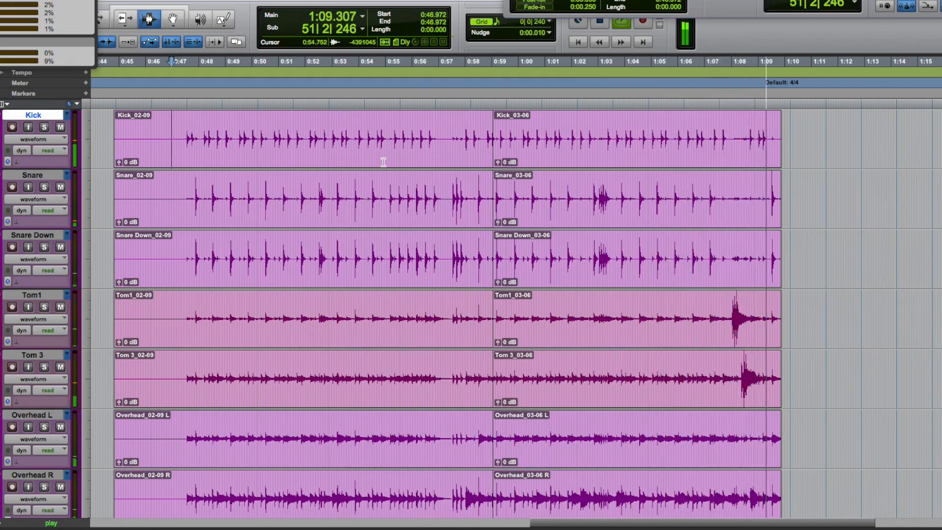
key("space")
- Examine the kick and snare hits from about 0:47 onwards against the grid lines
left_click(221, 139)
key("r")
key("t")
key("t")
key("t")
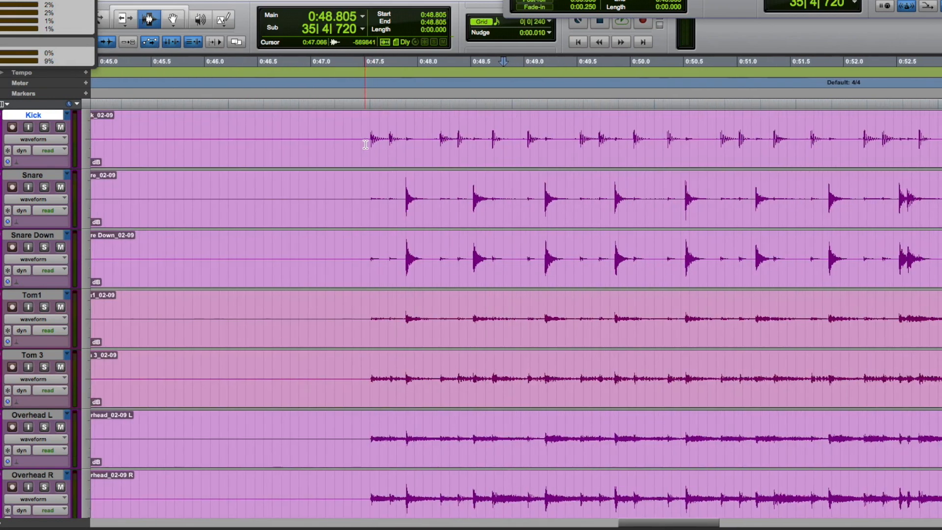
scroll(365, 145, "right", 1)
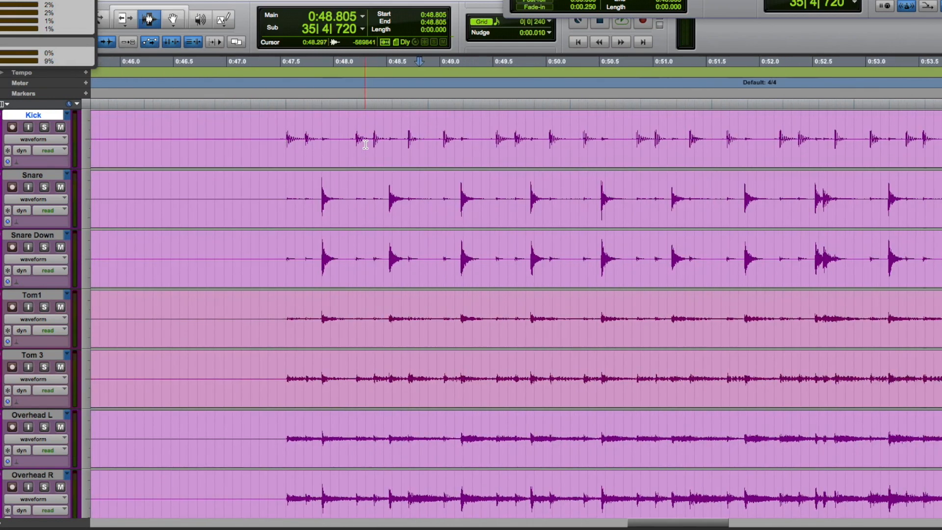
scroll(365, 145, "right", 2)
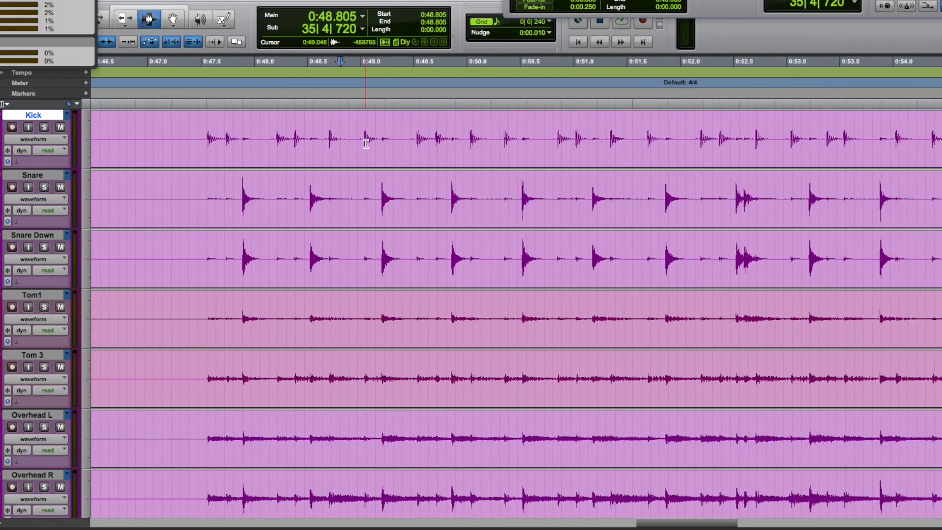
scroll(366, 143, "right", 3)
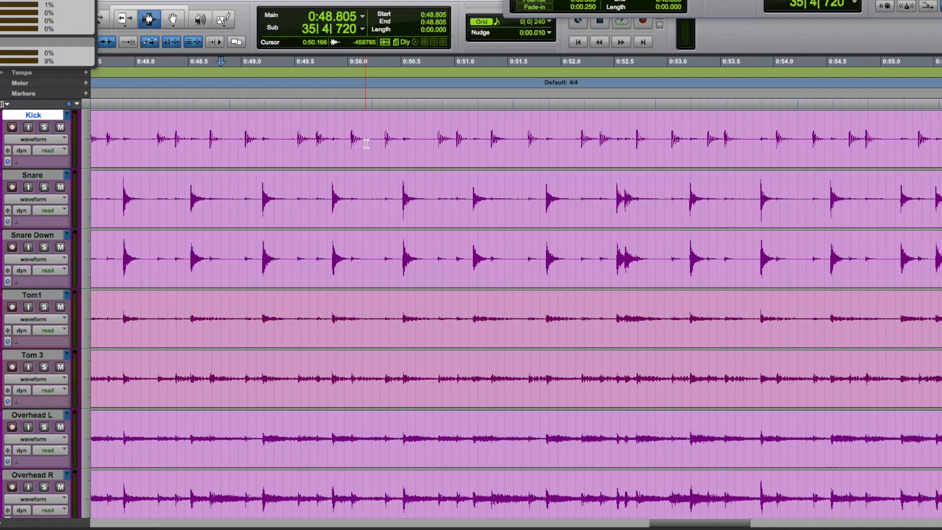
scroll(373, 157, "right", 3)
scroll(373, 158, "right", 8)
key("r")
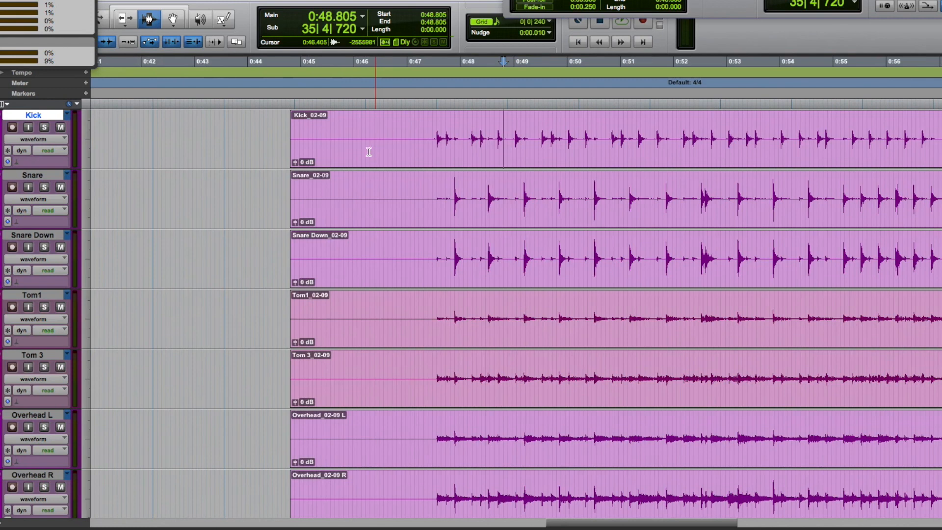
scroll(386, 162, "down", 3)
scroll(392, 156, "up", 5)
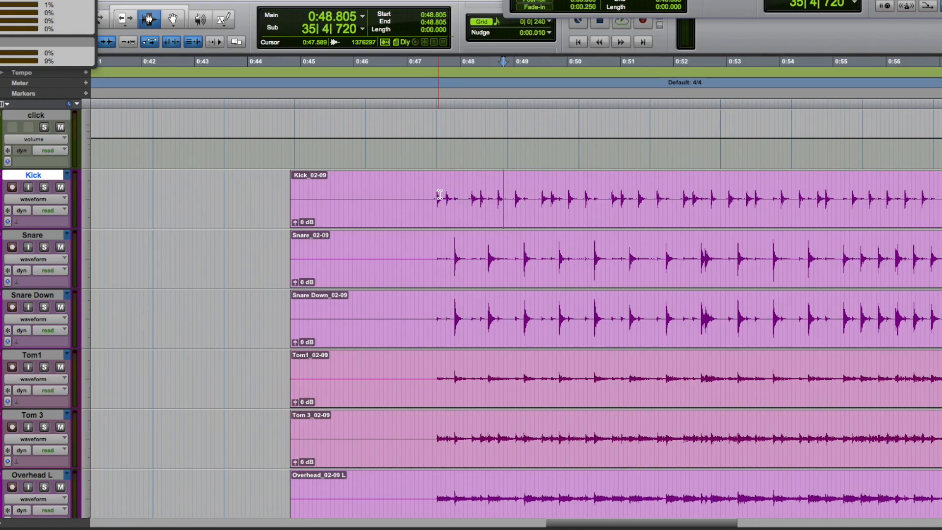
- Create an Edit-type group named Drums containing all drum tracks from Kick through Room R
key("super+equal")
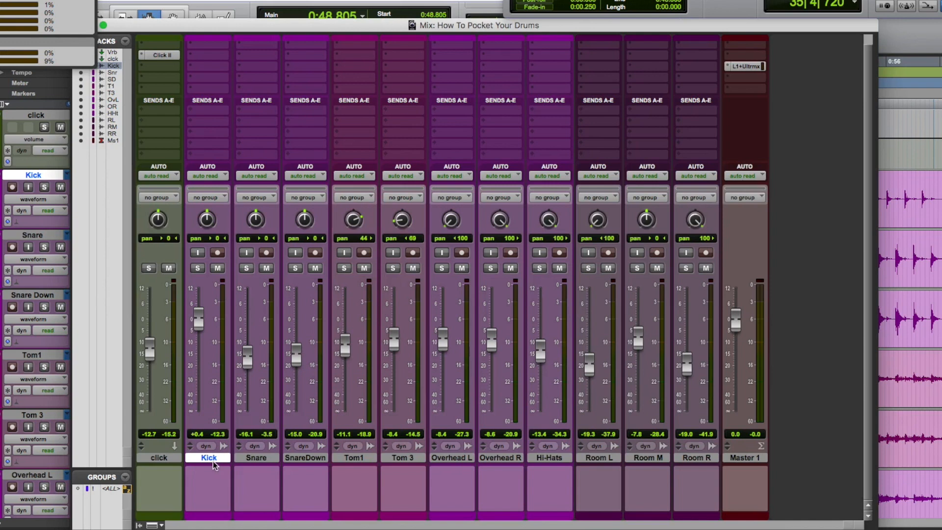
left_click(703, 458, "shift")
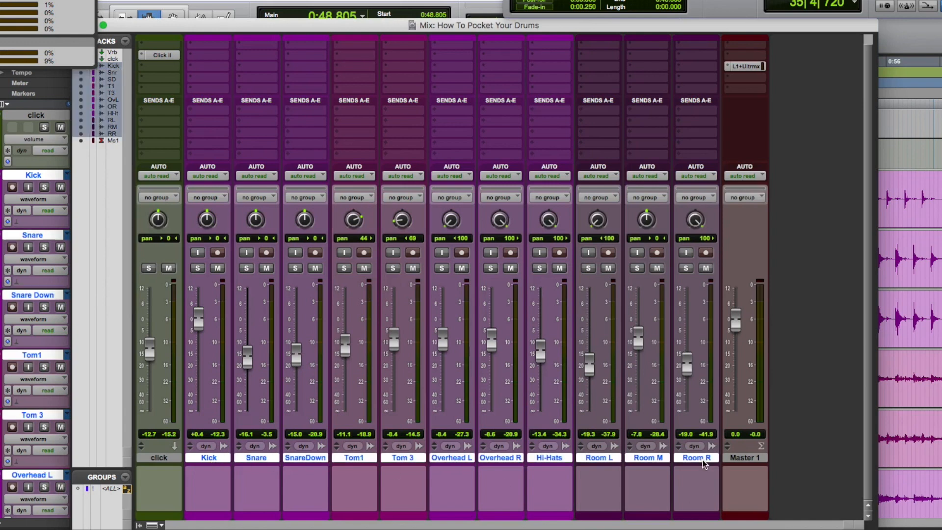
key("super+g")
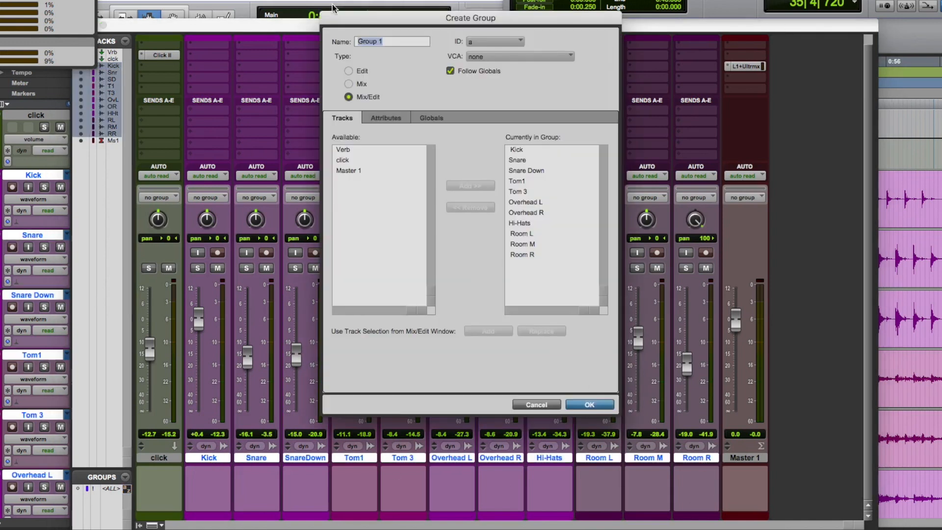
left_click(349, 71)
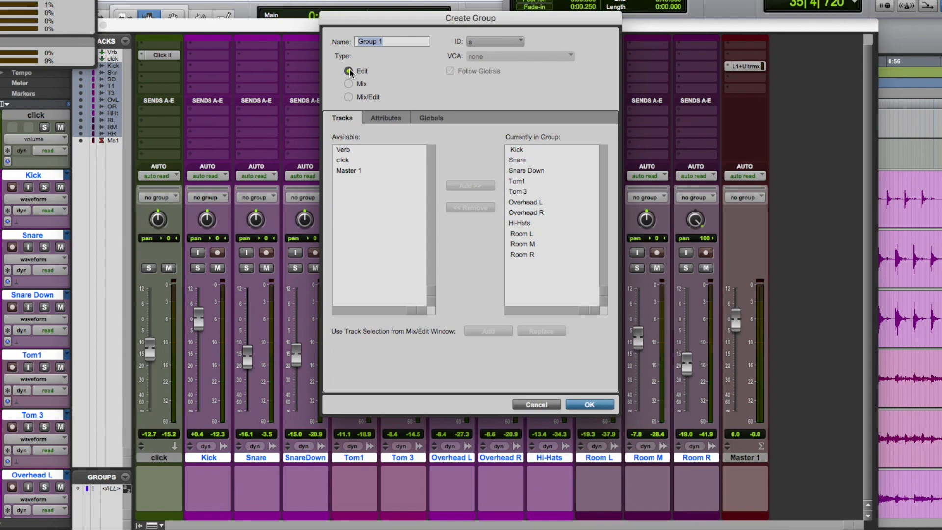
type("Drums")
key("Return")
- Select the range from 0:47.138 to 0:52.222 in the Edit window to check that all grouped drum tracks are selected together
key("super+=")
left_click(370, 238)
left_click_drag(415, 236, 687, 246)
scroll(598, 267, "down", 7)
scroll(598, 266, "up", 5)
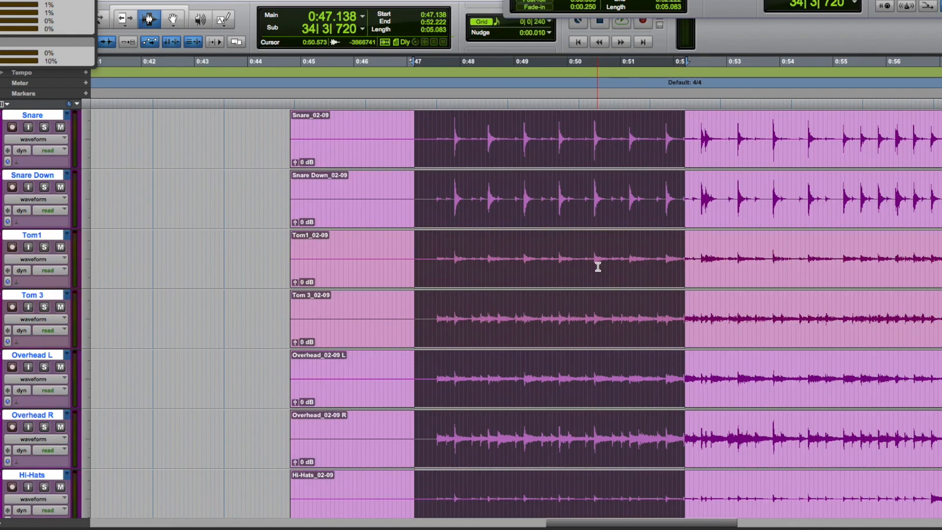
scroll(598, 229, "up", 2)
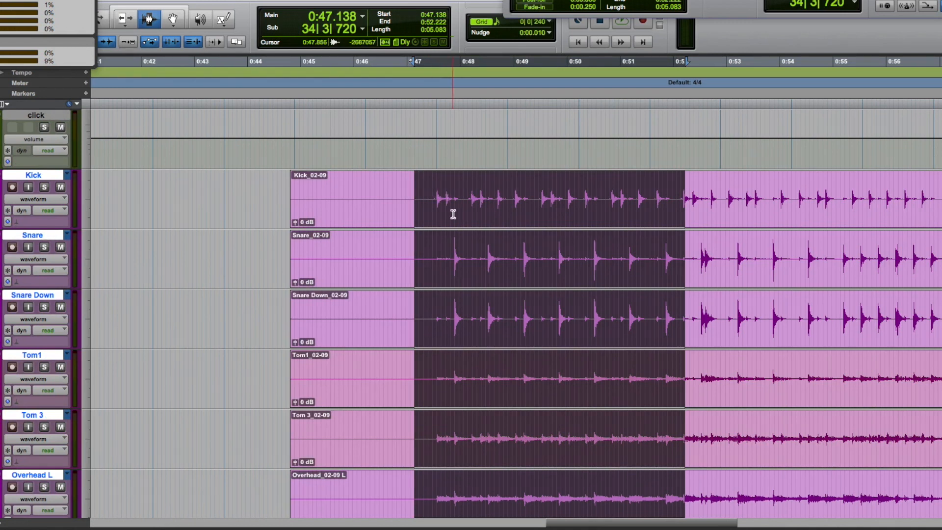
- Place the edit cursor at the second kick hit, 0:47.722, in a close-up of the opening drum hits
left_click(432, 216)
key("r")
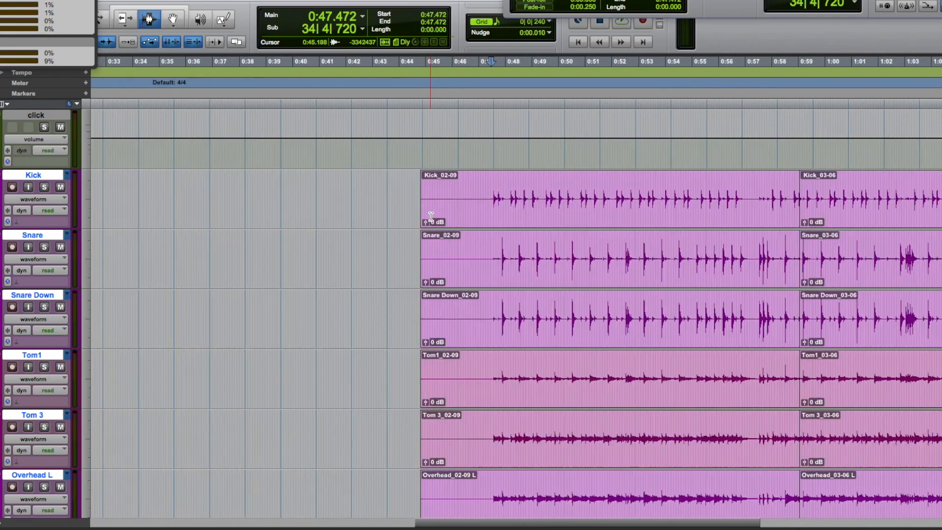
key("t")
key("t")
key("t")
key("t")
key("r")
scroll(477, 214, "right", 5)
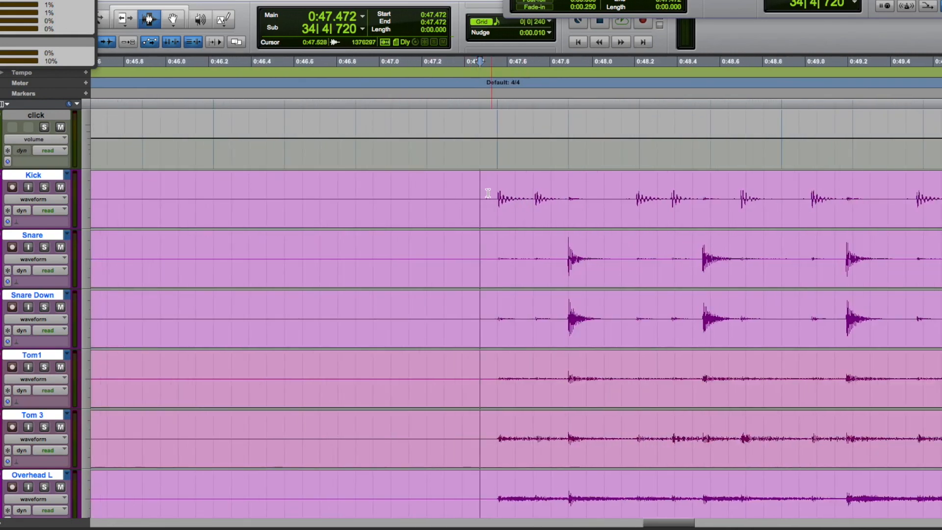
left_click(386, 197)
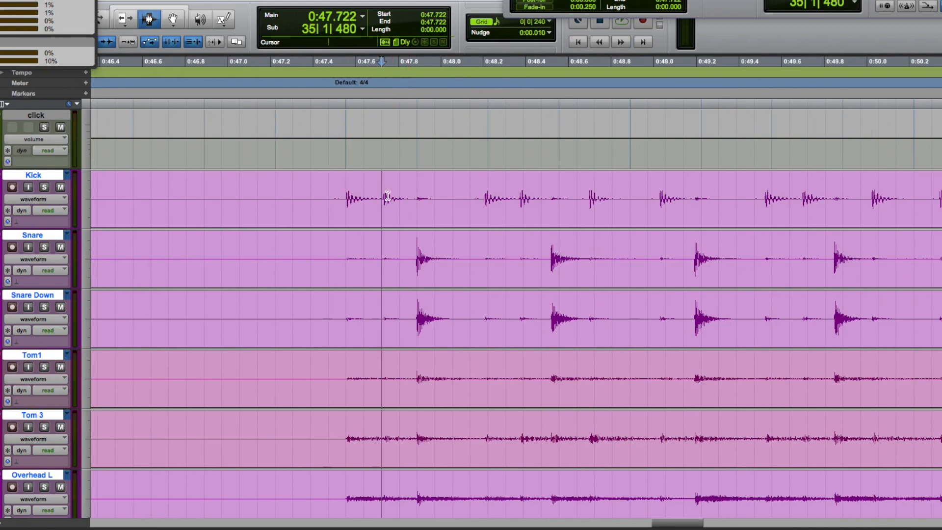
scroll(402, 199, "left", 4)
key("r")
key("r")
key("r")
key("r")
key("r")
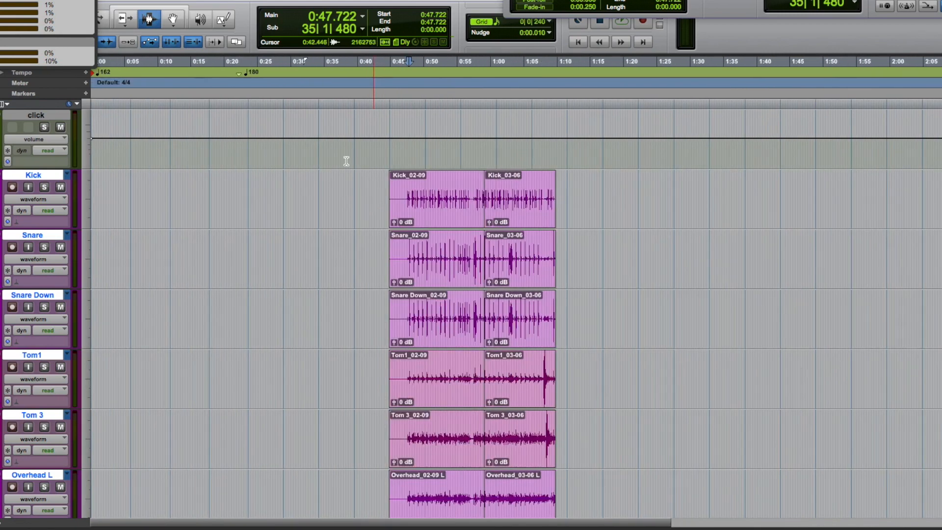
- Place the edit cursor at 35|1|000, on the first kick hit, to compare the hit with the grid
key("t")
key("t")
key("t")
key("t")
key("t")
key("r")
scroll(444, 193, "right", 3)
key("t")
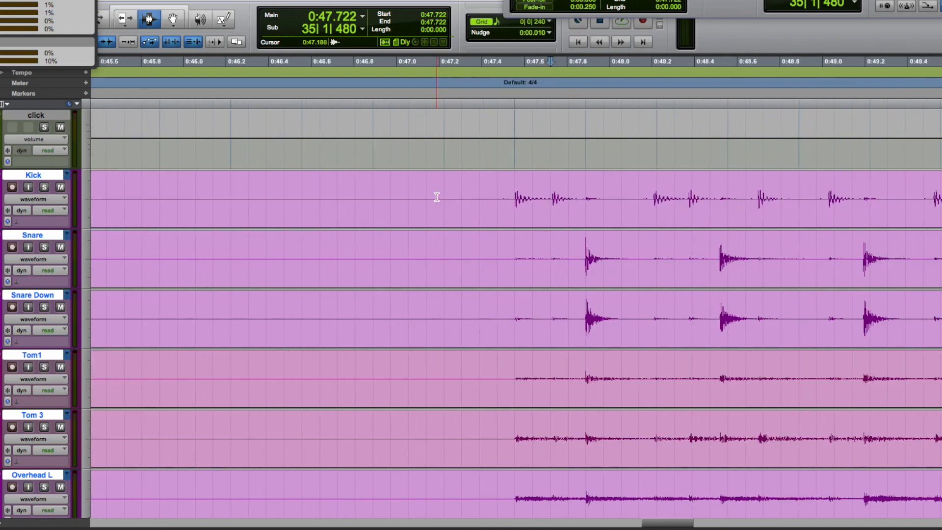
left_click(464, 193)
key("t")
scroll(466, 192, "right", 2)
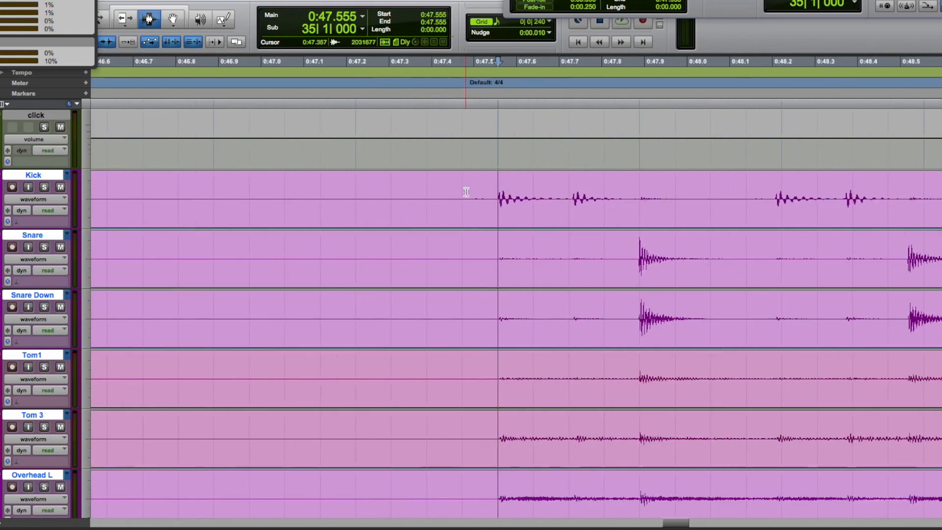
scroll(468, 192, "right", 3)
scroll(469, 193, "right", 4)
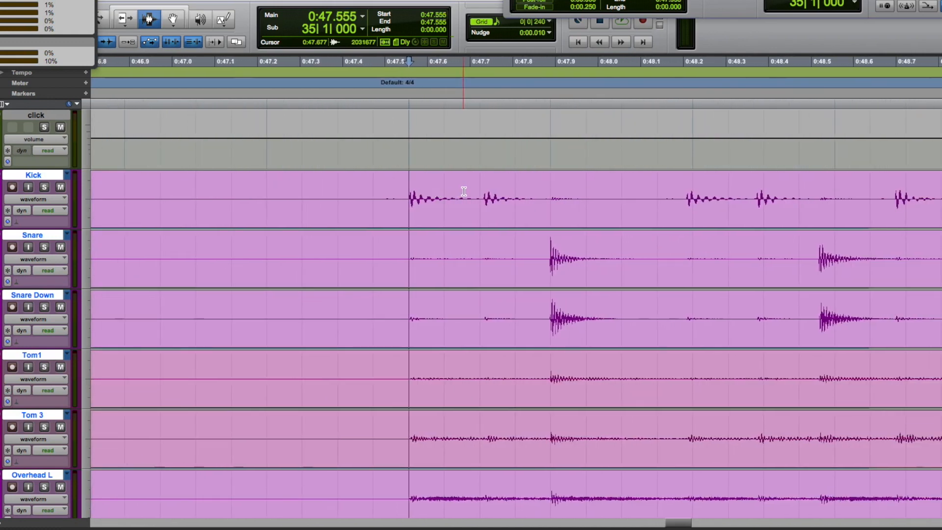
- Place the edit cursor on the second snare hit at 0:48.519 to compare it with the nearest grid line
left_click(558, 201)
scroll(558, 202, "right", 8)
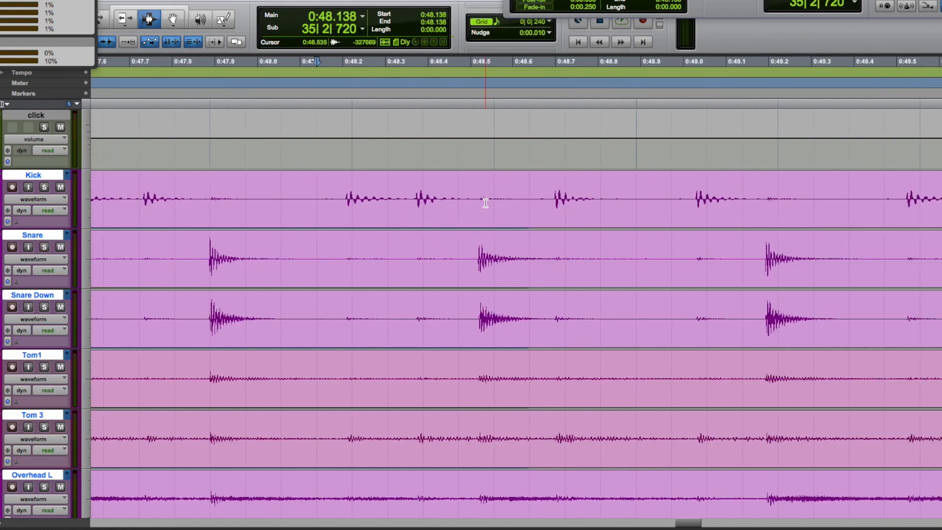
scroll(485, 203, "right", 1)
left_click(431, 206)
scroll(430, 209, "right", 2)
left_click(368, 214)
scroll(383, 209, "right", 1)
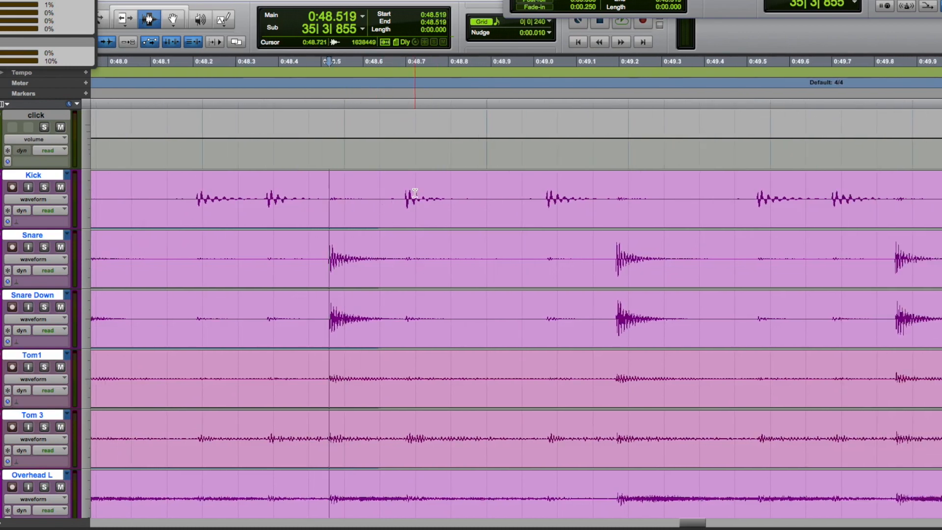
- Examine the timing of the kick and snare hits from about 0:48 to 0:57 against the grid
scroll(414, 194, "right", 2)
key("r")
scroll(416, 194, "right", 3)
scroll(397, 199, "right", 5)
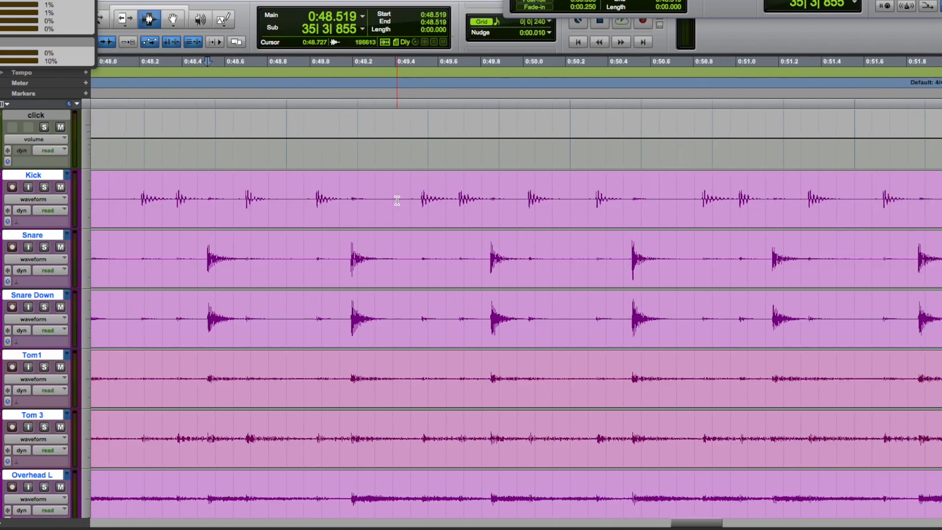
scroll(397, 200, "right", 6)
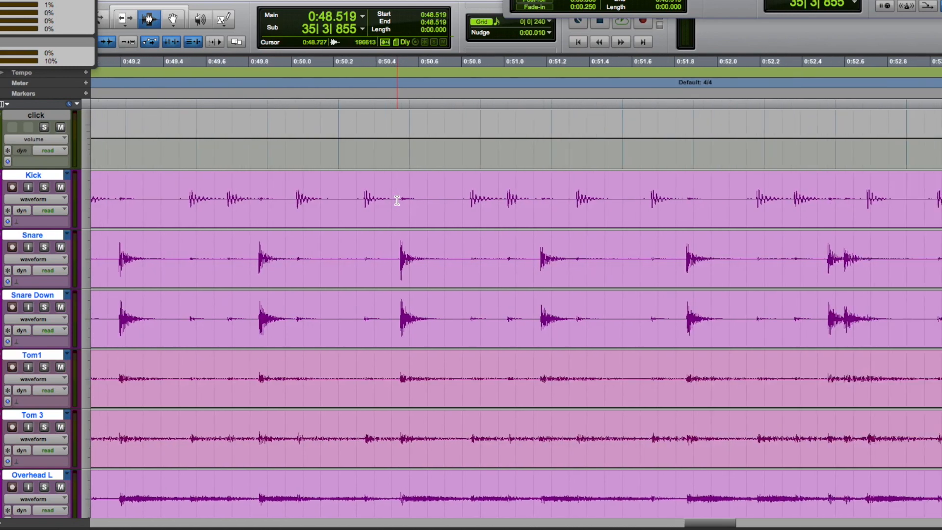
scroll(397, 200, "right", 13)
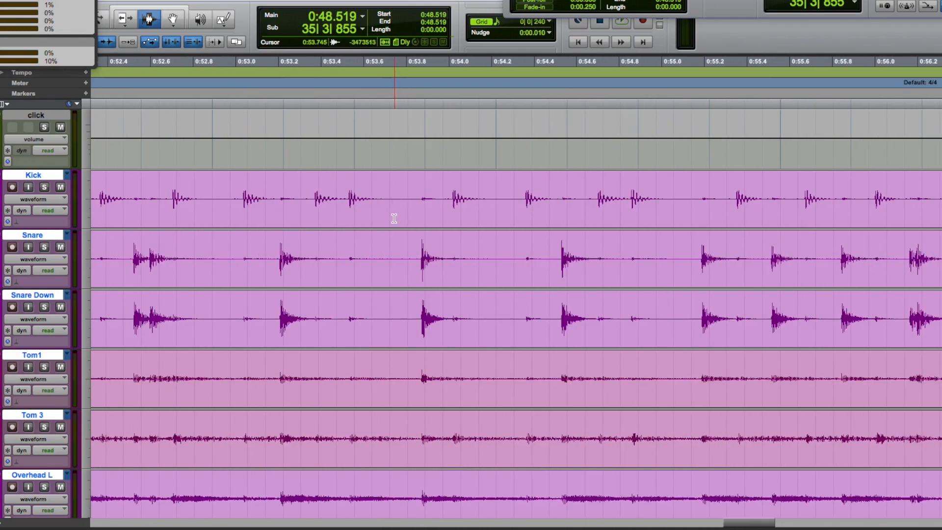
scroll(394, 219, "right", 9)
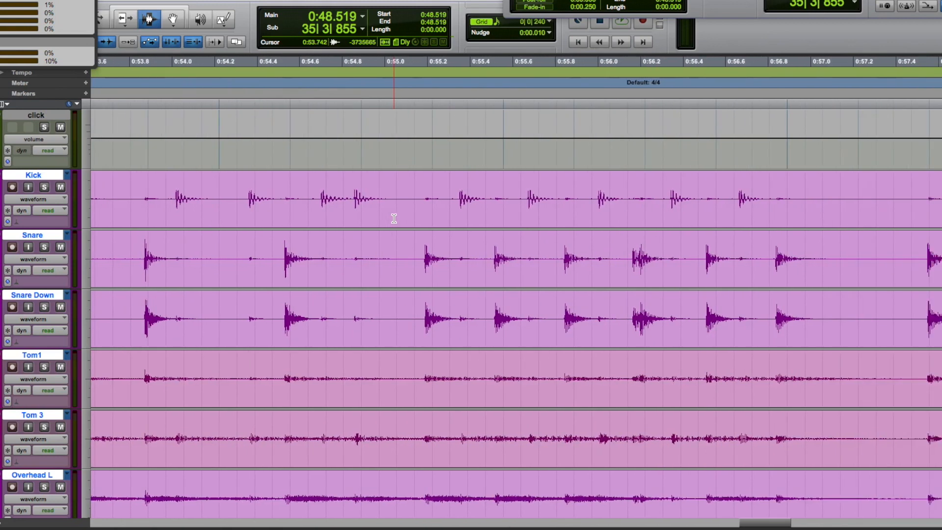
scroll(394, 219, "right", 12)
key("r")
key("r")
key("r")
key("r")
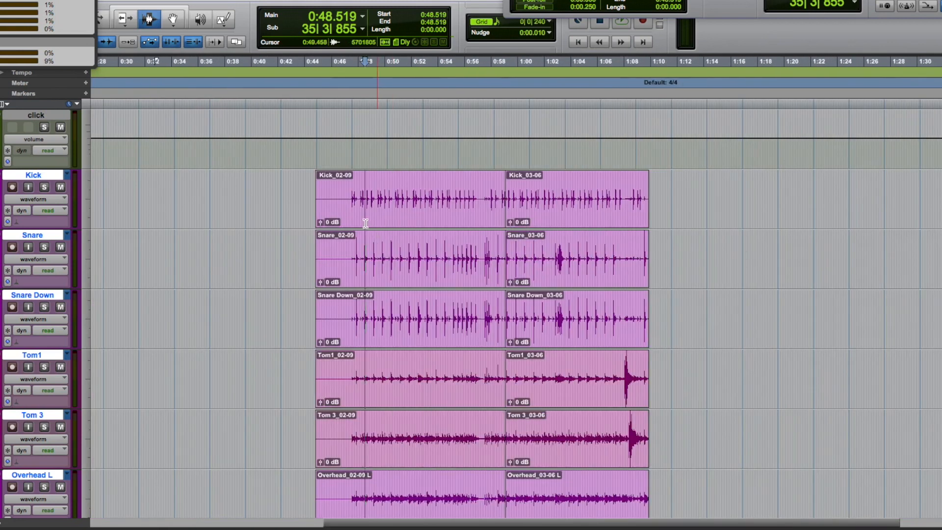
- Return to the opening drum hits and set the edit cursor at 35|1|480, near the second kick hit
left_click(368, 211)
key("t")
key("t")
key("t")
scroll(417, 212, "right", 1)
left_click(471, 212)
key("t")
key("t")
left_click(460, 213)
scroll(459, 213, "right", 3)
scroll(459, 214, "right", 3)
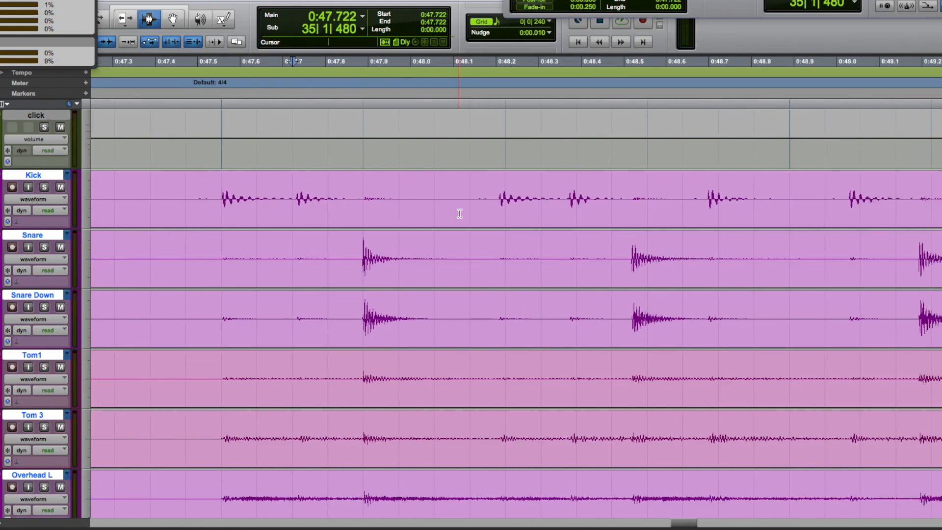
- Separate the grouped drum clips at 35|2|720, just before the kick hit near 0:48.2
scroll(486, 204, "right", 5)
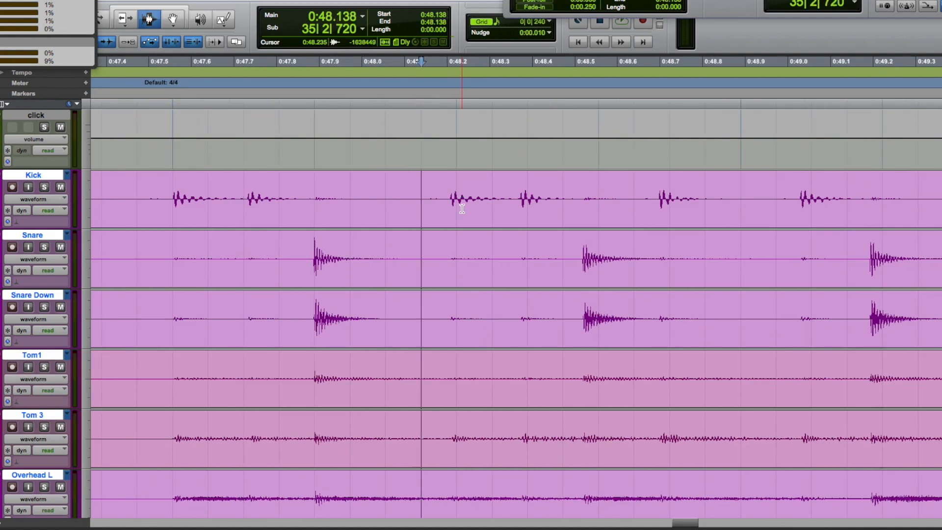
scroll(427, 190, "right", 3)
scroll(427, 190, "left", 2)
scroll(427, 190, "right", 1)
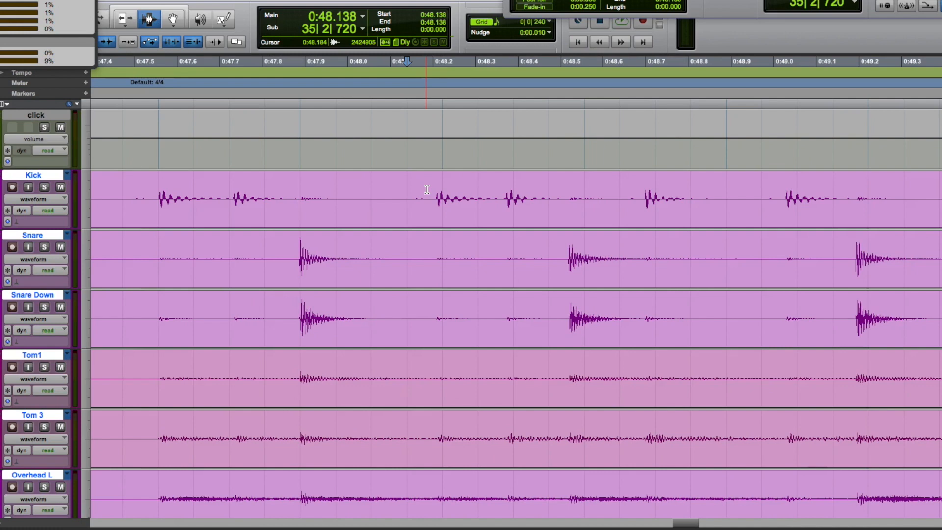
key("super+e")
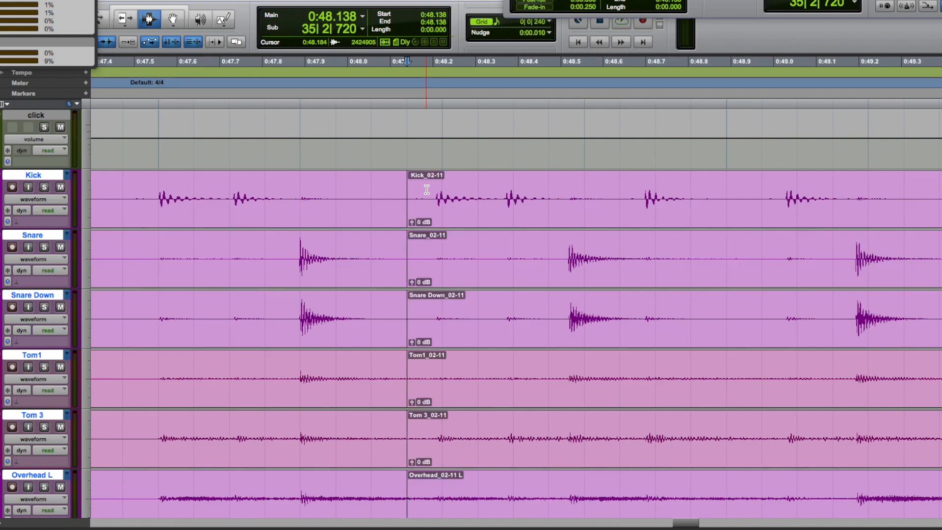
- Separate the grouped drum clips at 39|1|240, just before the kick hit near 0:53
scroll(397, 200, "down", 1)
scroll(397, 199, "up", 1)
scroll(395, 200, "right", 1)
scroll(396, 200, "right", 2)
key("r")
scroll(396, 200, "right", 3)
scroll(396, 200, "right", 10)
scroll(396, 200, "right", 8)
scroll(396, 200, "right", 4)
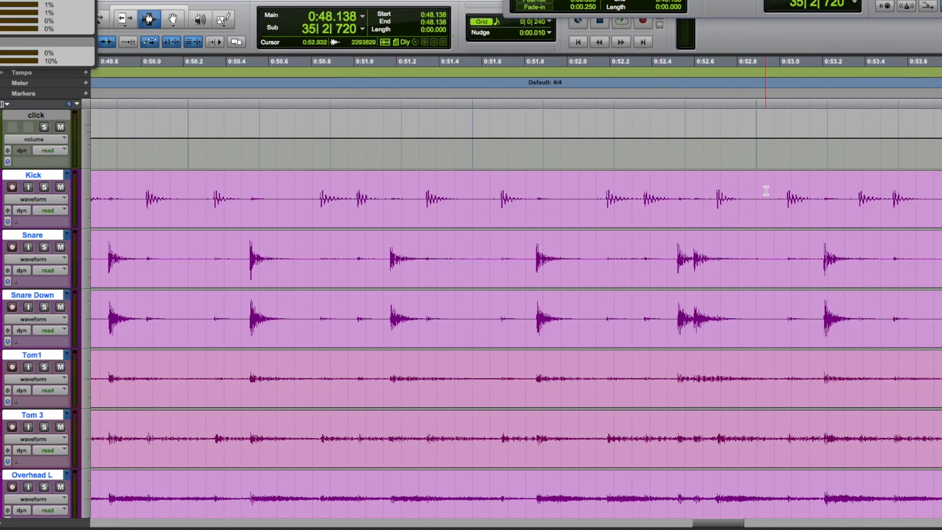
left_click(784, 186)
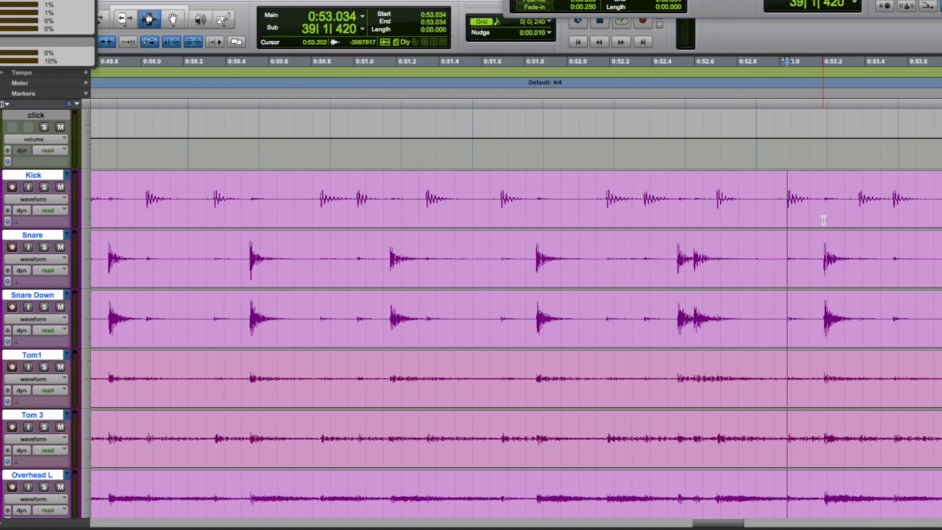
left_click(776, 189)
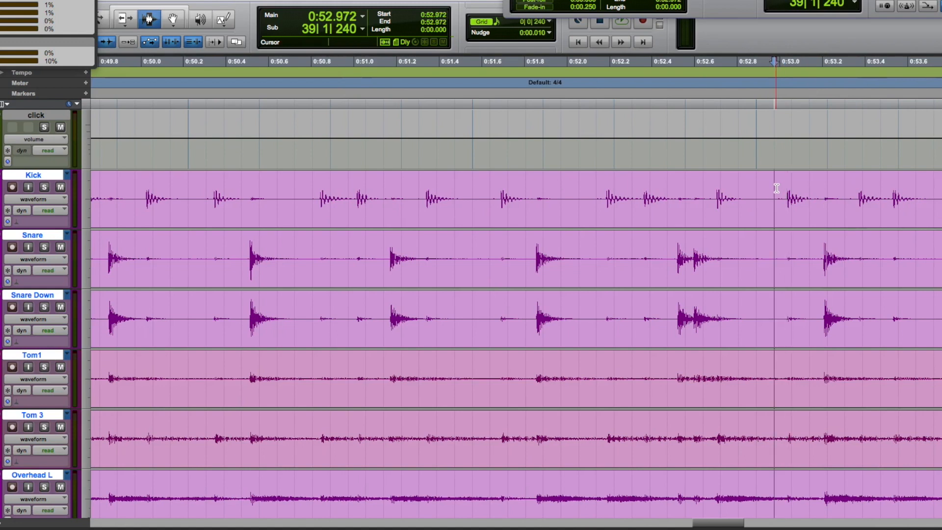
key("b")
- Select the drum section between the two cuts and examine its kick and snare timing against the grid
double_click(512, 221)
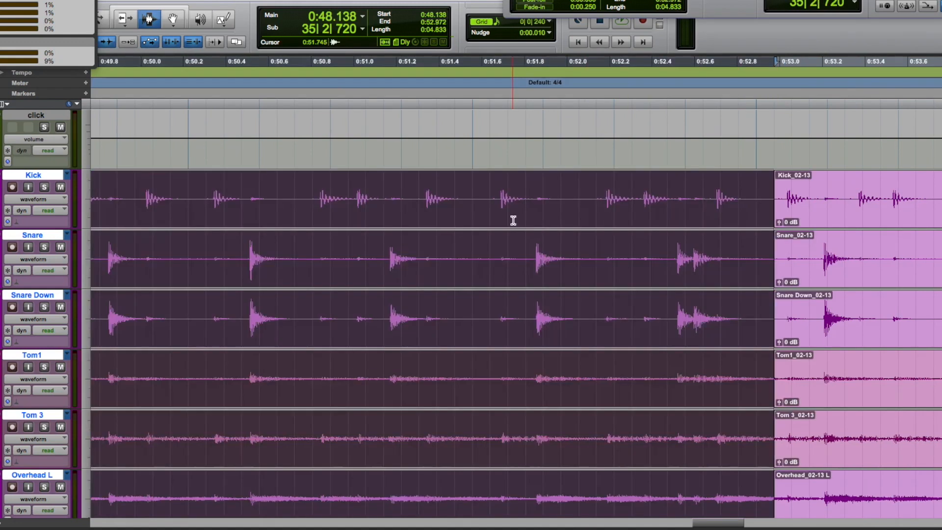
key("r")
key("r")
key("t")
key("t")
key("t")
scroll(514, 221, "right", 5)
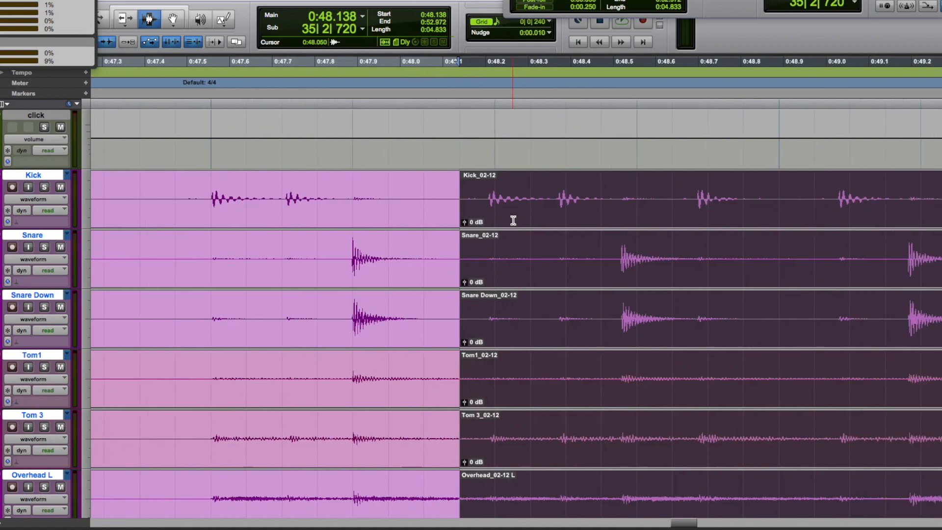
scroll(513, 220, "right", 5)
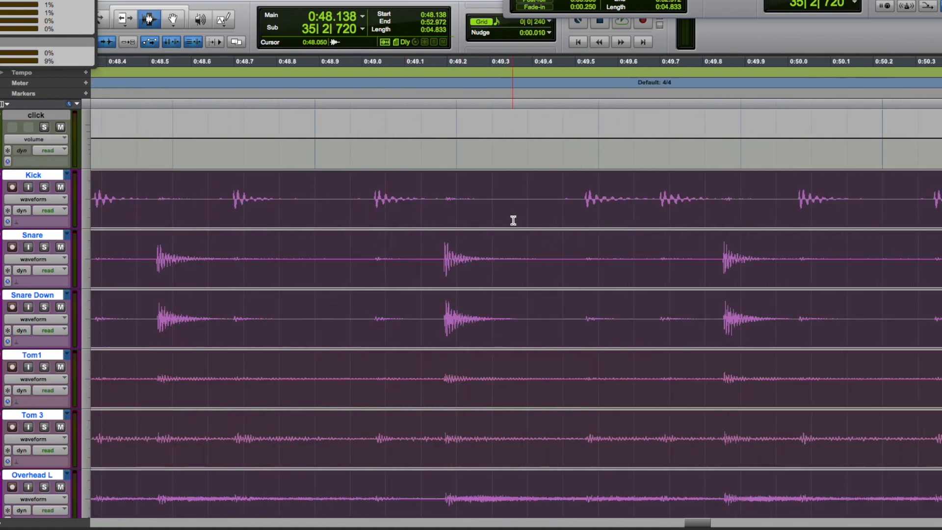
scroll(513, 221, "right", 6)
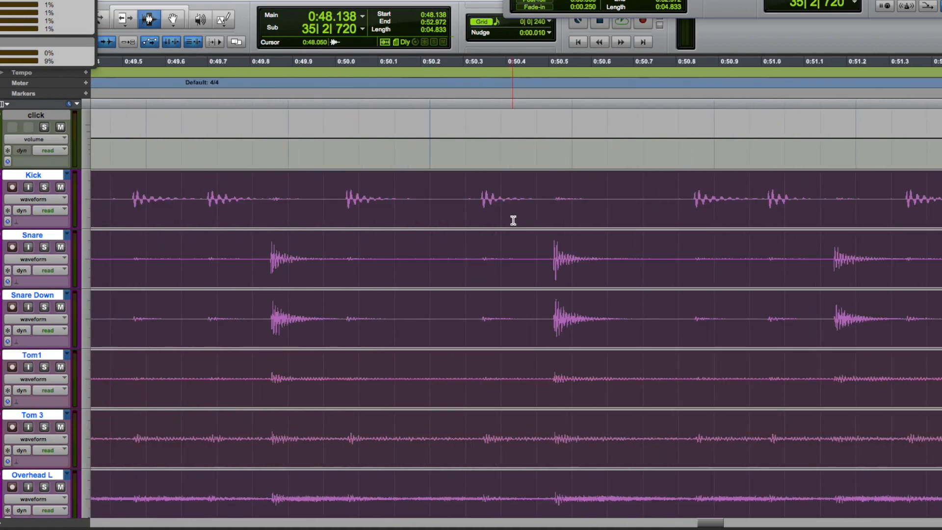
scroll(513, 220, "left", 6)
- Compare the snare hit at 36|2|000 with the grid line and highlight the range from 36|1|240 to 0:50.055
left_click(514, 221)
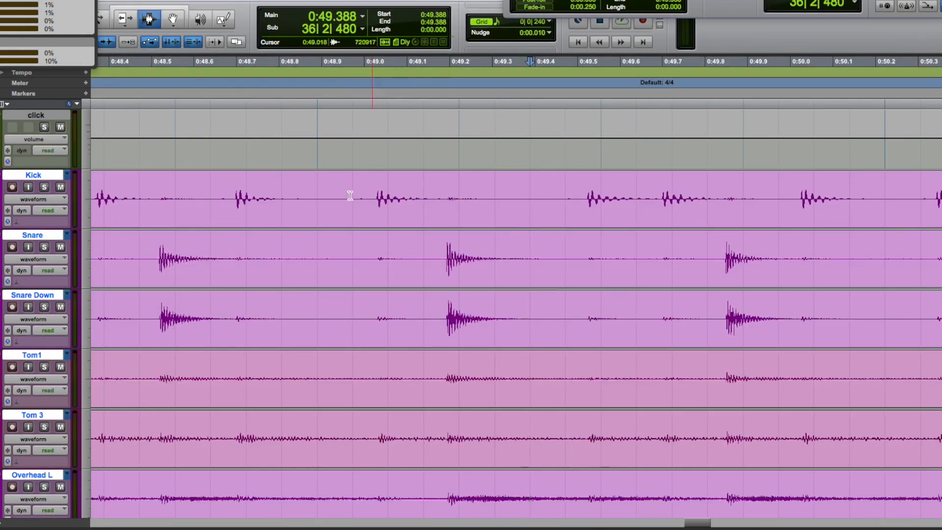
left_click(453, 181)
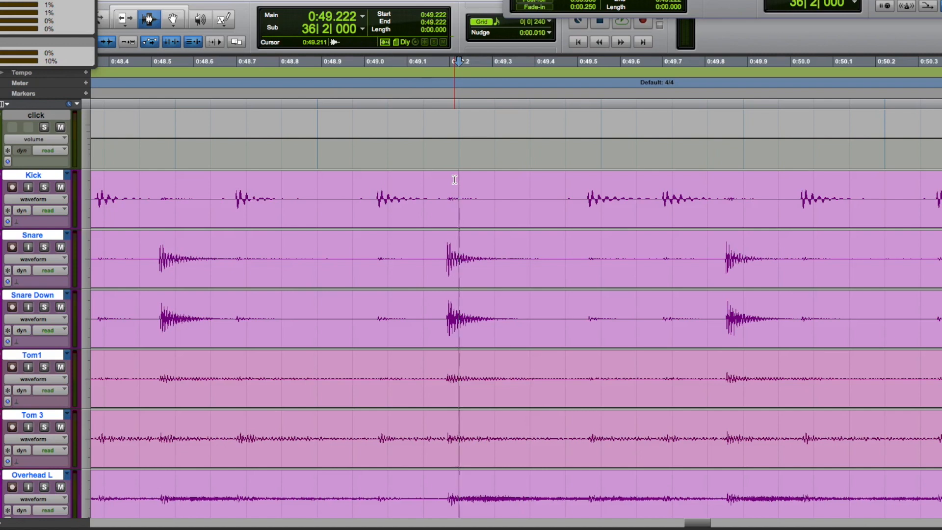
scroll(455, 179, "left", 2)
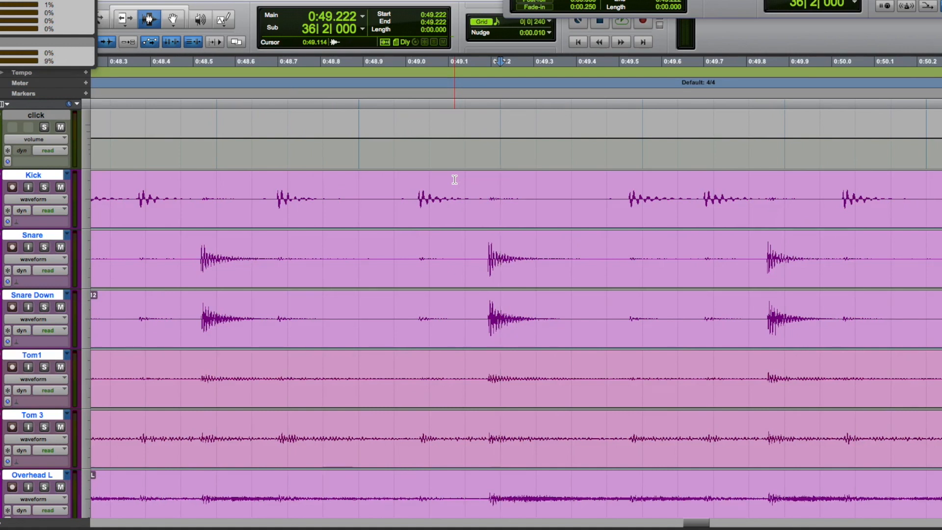
left_click_drag(401, 198, 839, 208)
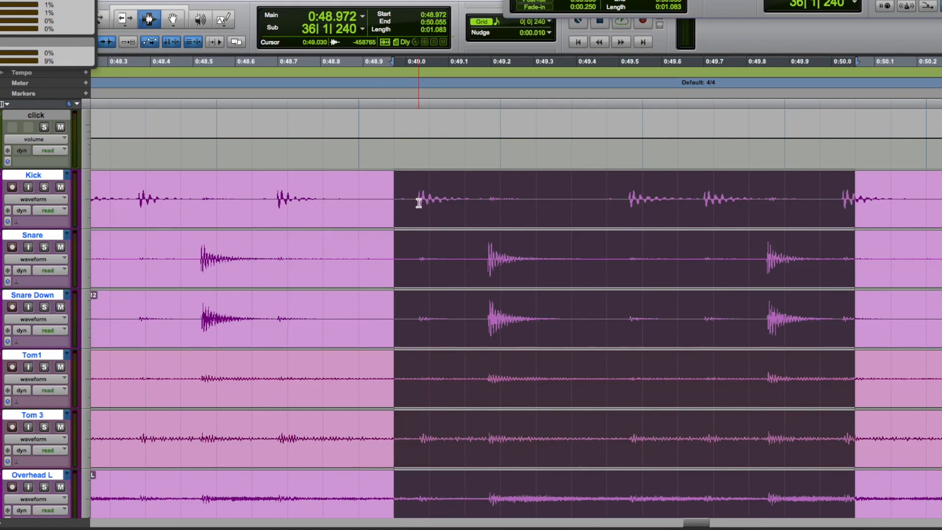
- Reselect the whole section from 35|2|720 to 39|1|240 and inspect the hits following its opening cut
double_click(366, 202)
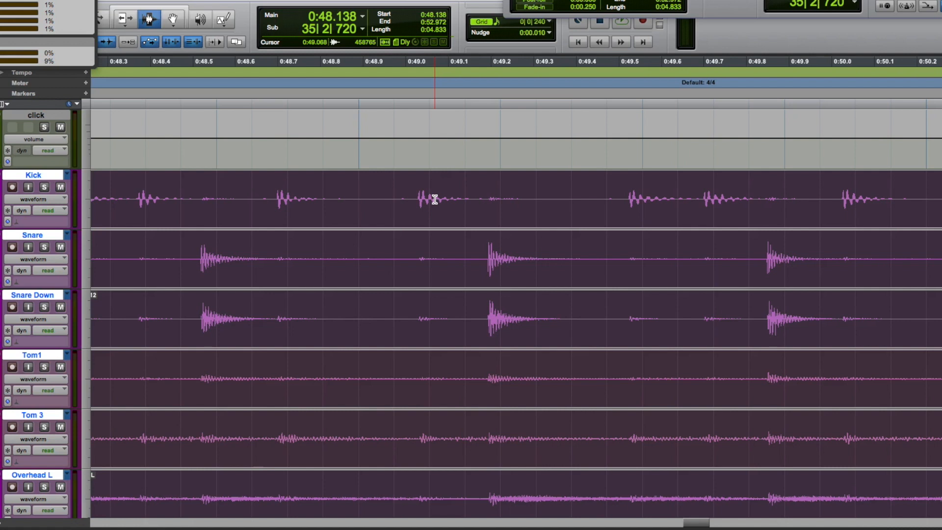
key("r")
scroll(435, 199, "left", 2)
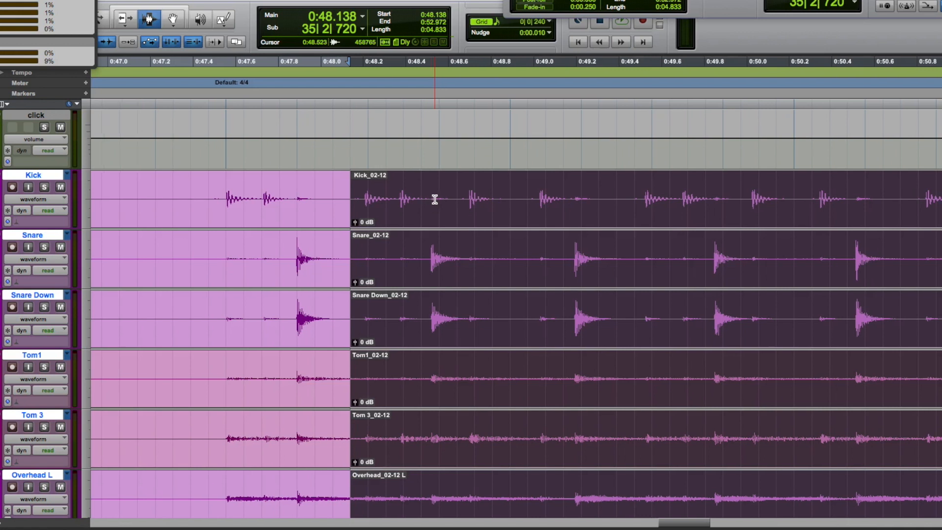
scroll(434, 200, "right", 5)
scroll(435, 200, "left", 2)
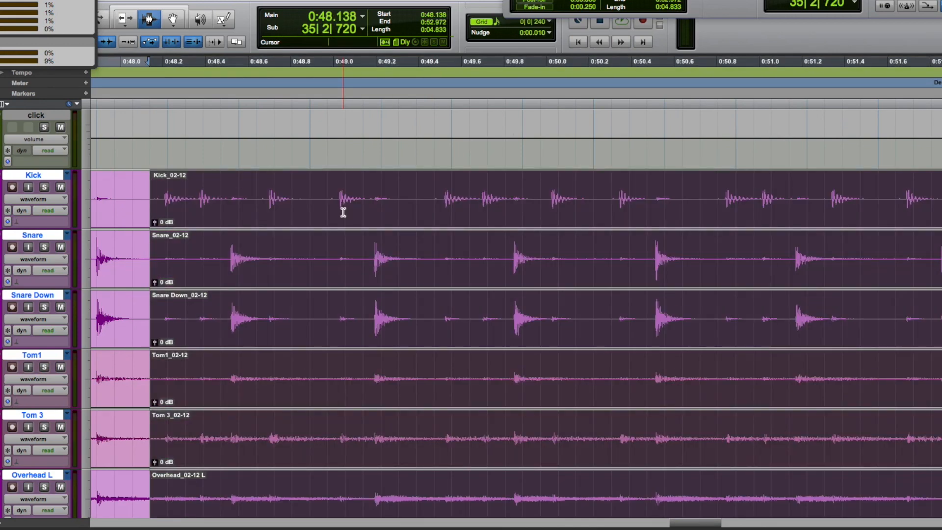
- Find the snare transient at 35|3|884 and separate the grouped drum clips there
key("t")
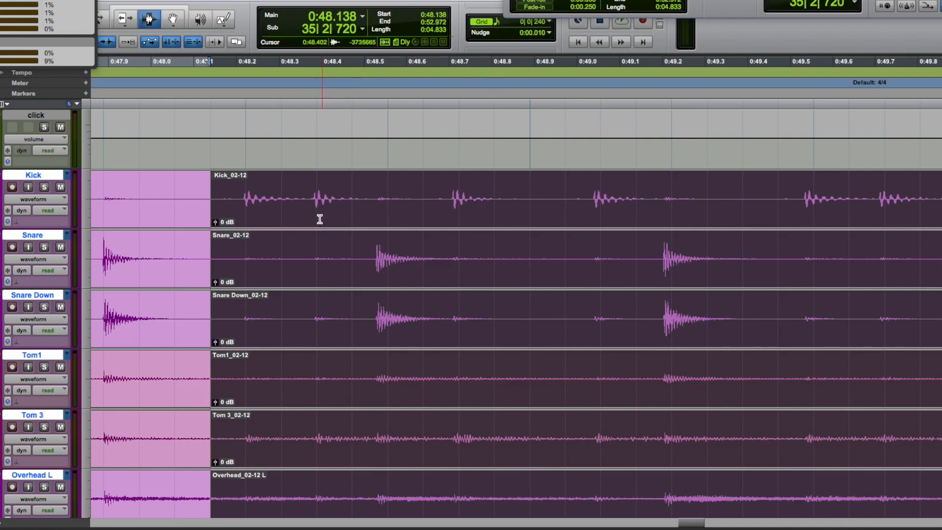
scroll(319, 220, "right", 1)
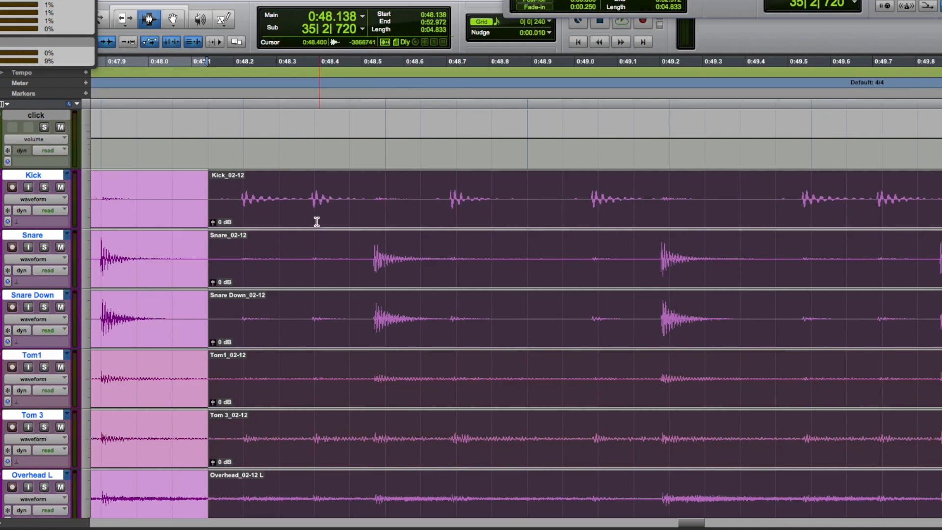
scroll(285, 233, "right", 2)
left_click(334, 200)
key("Tab")
key("super+e")
- Slip the audio inside the clips after the snare cut 20 ms later and extend their start back to 0:48.523
double_click(433, 206)
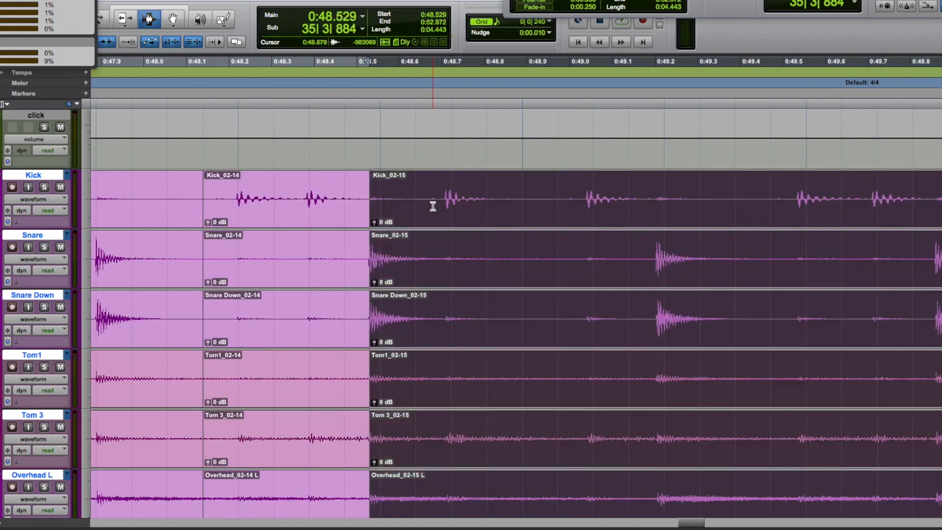
key("ctrl+KP_Add")
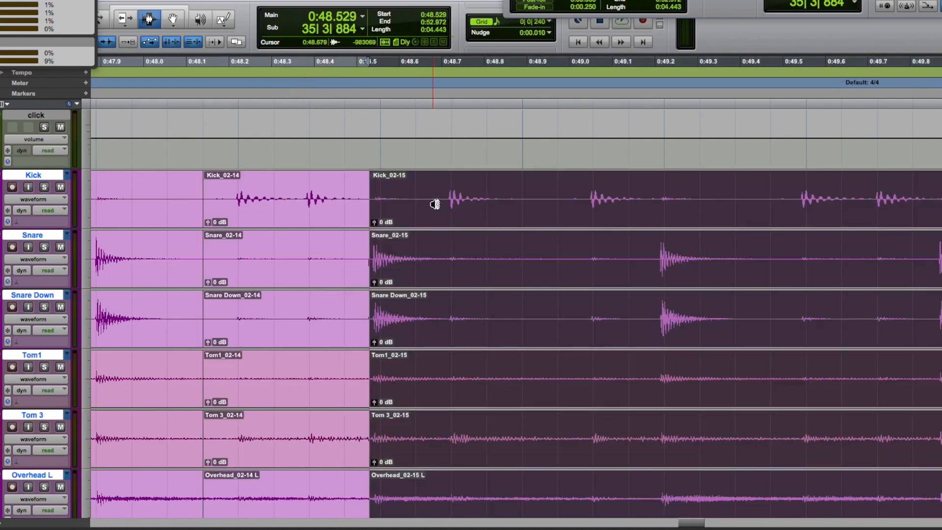
key("ctrl+KP_Add")
key("r")
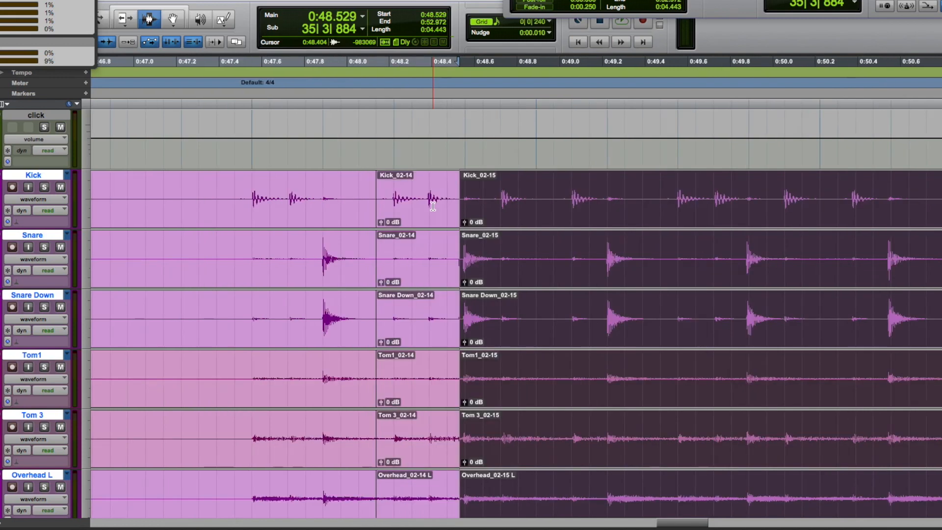
key("F6")
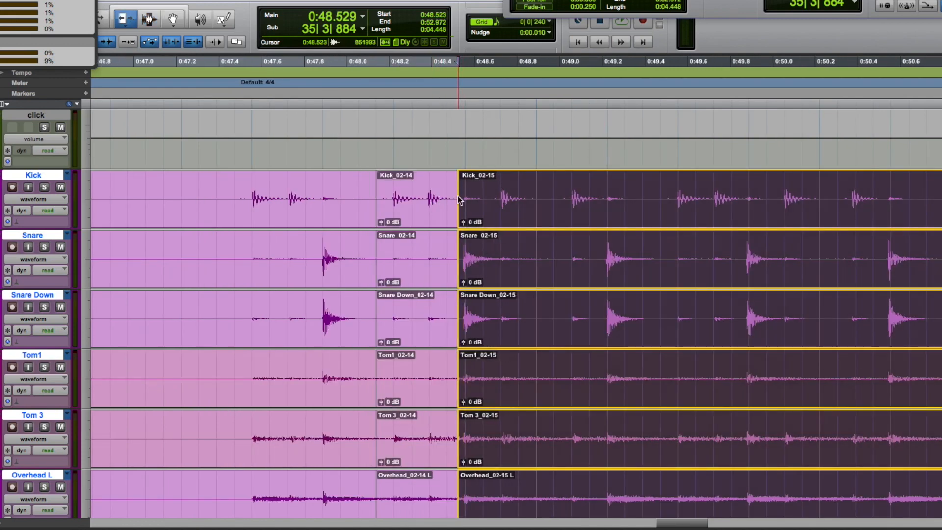
- Try moving the cut later to 0:48.536 by extending the preceding drum clips toward the shifted snare hit
key("t")
key("t")
key("t")
key("t")
left_click_drag(547, 209, 576, 211)
key("F7")
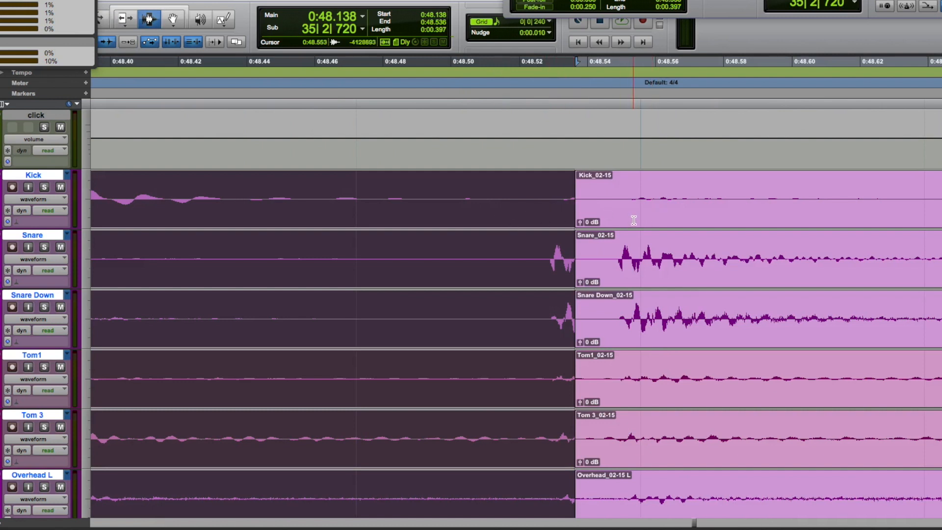
- Trim the start of the shifted drum clips back to 35|3|869, ahead of the snare attack
key("F6")
left_click(586, 197)
left_click_drag(585, 198, 534, 204)
key("r")
key("r")
key("r")
key("r")
scroll(511, 209, "right", 3)
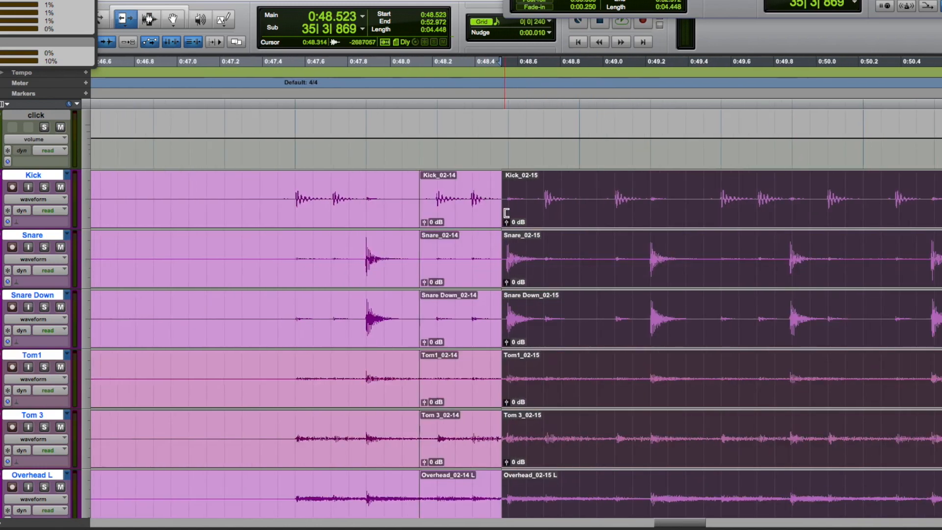
scroll(440, 220, "right", 2)
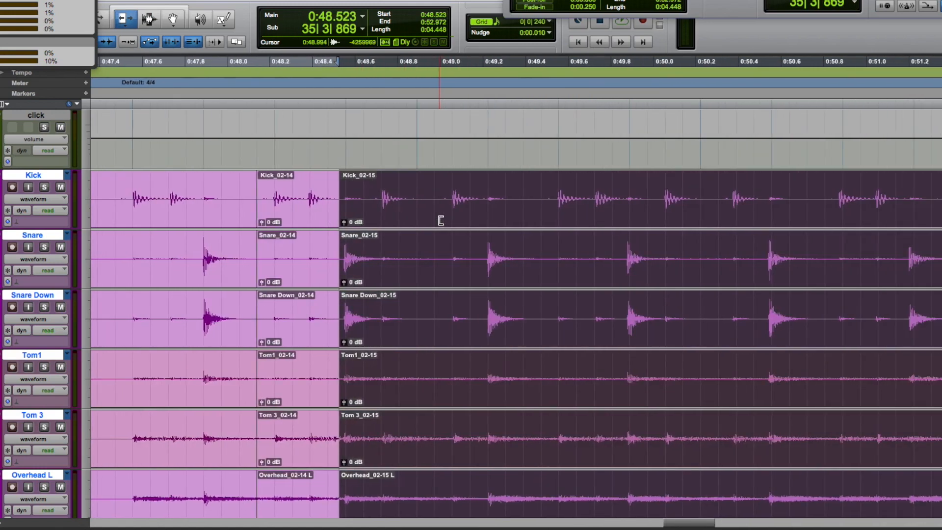
- Set the edit cursor at 35|1|000 and review the drum hits from there to about 0:56 against the grid
key("F6")
left_click(143, 196)
scroll(151, 206, "right", 2)
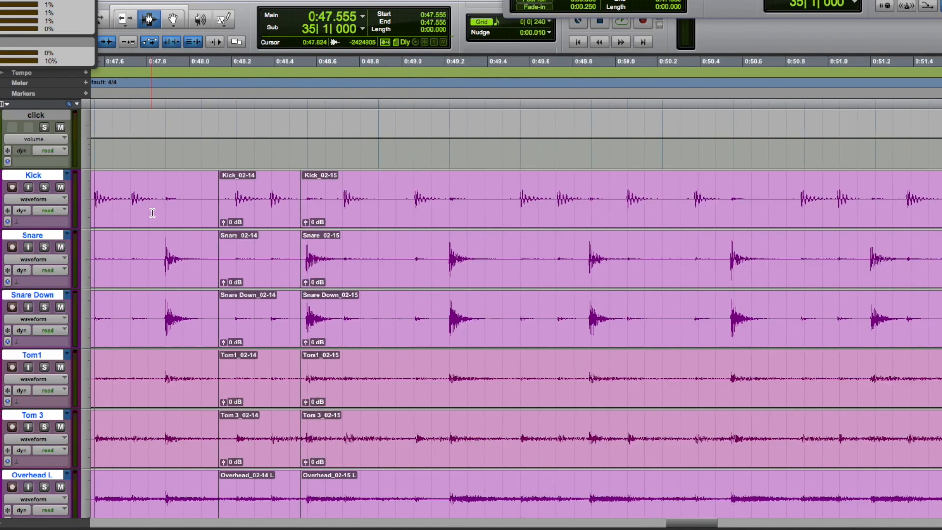
scroll(278, 221, "right", 5)
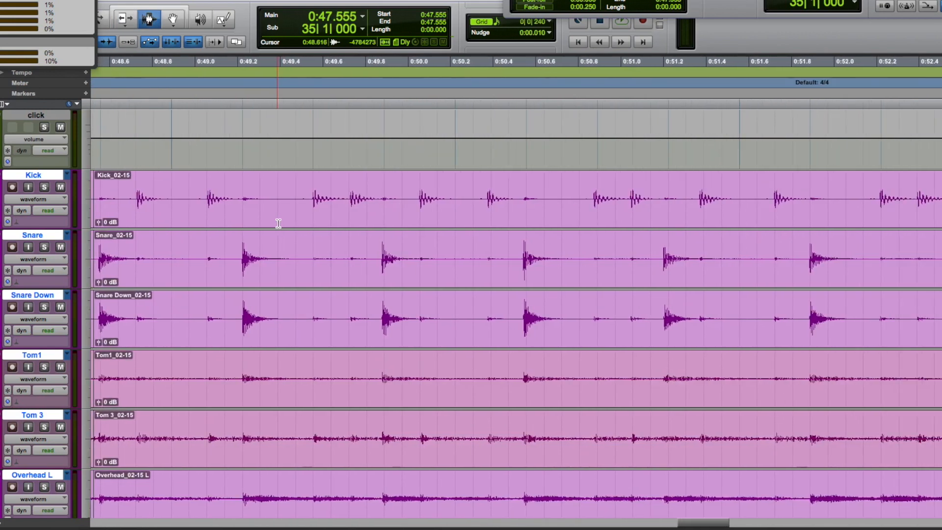
scroll(279, 224, "right", 2)
scroll(278, 224, "right", 10)
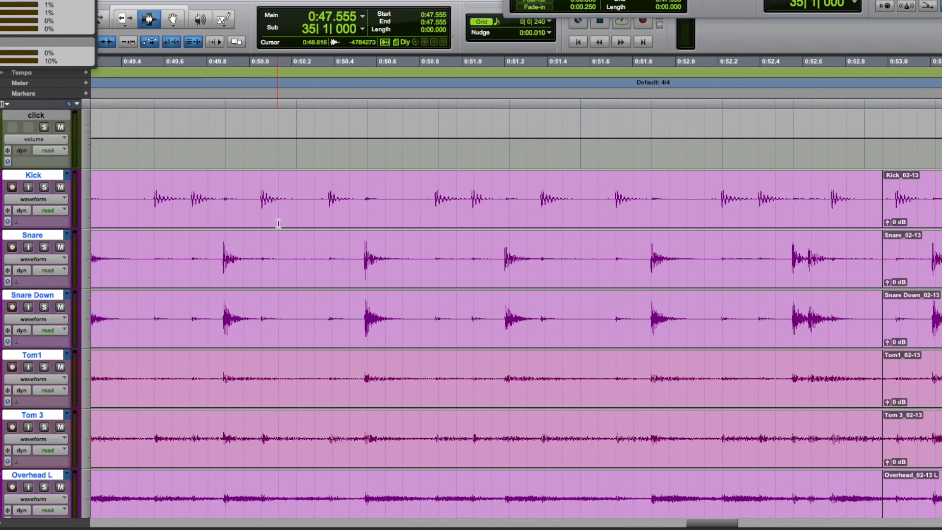
scroll(279, 223, "right", 10)
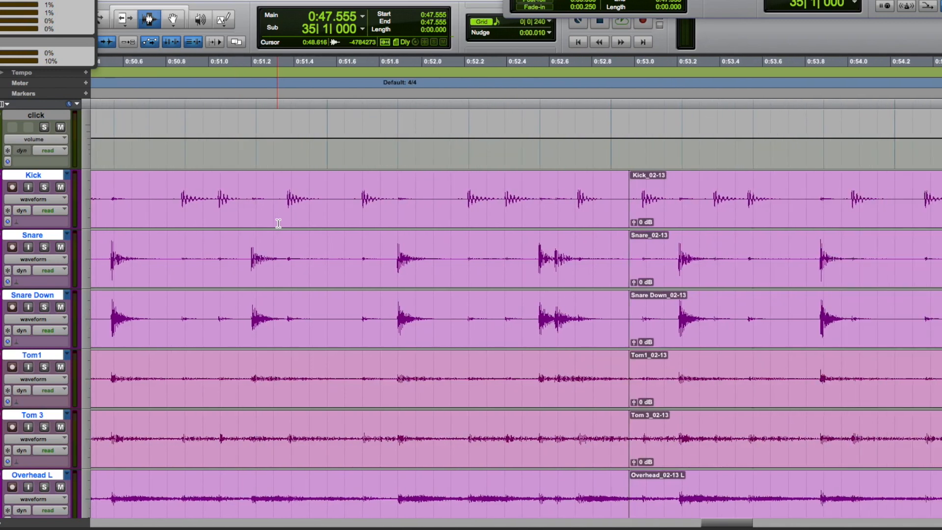
scroll(278, 224, "right", 6)
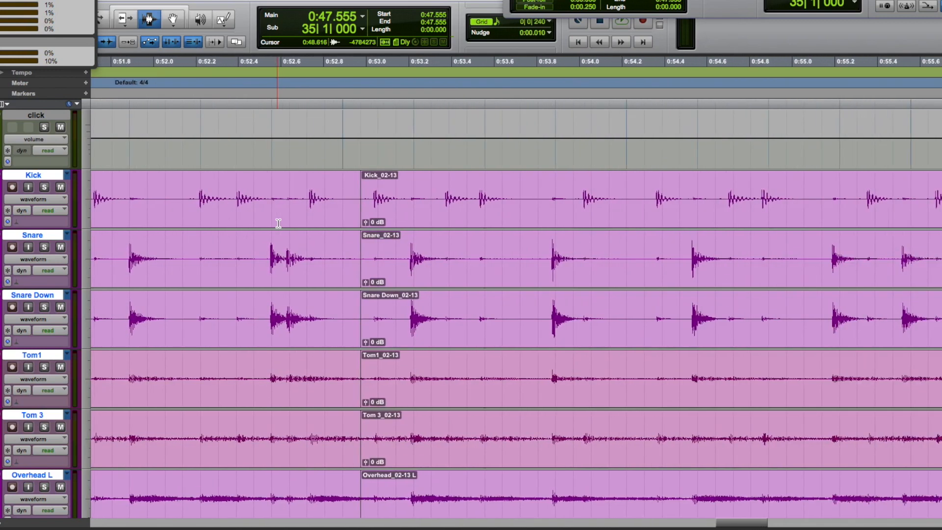
scroll(278, 223, "right", 4)
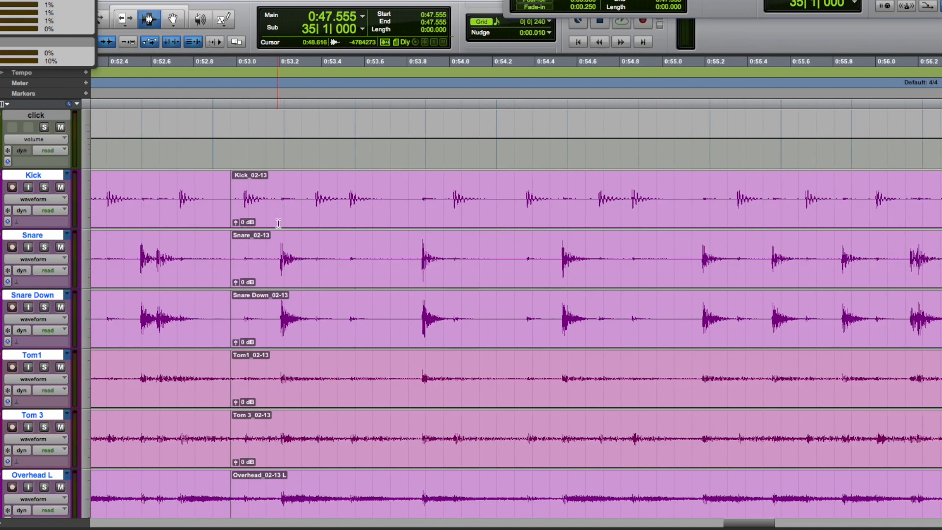
- Separate the grouped drum clips at 39|4|240, just before the kick hit near 0:54, and check the cut position
left_click(446, 188)
key("ctrl+e")
left_click(450, 185)
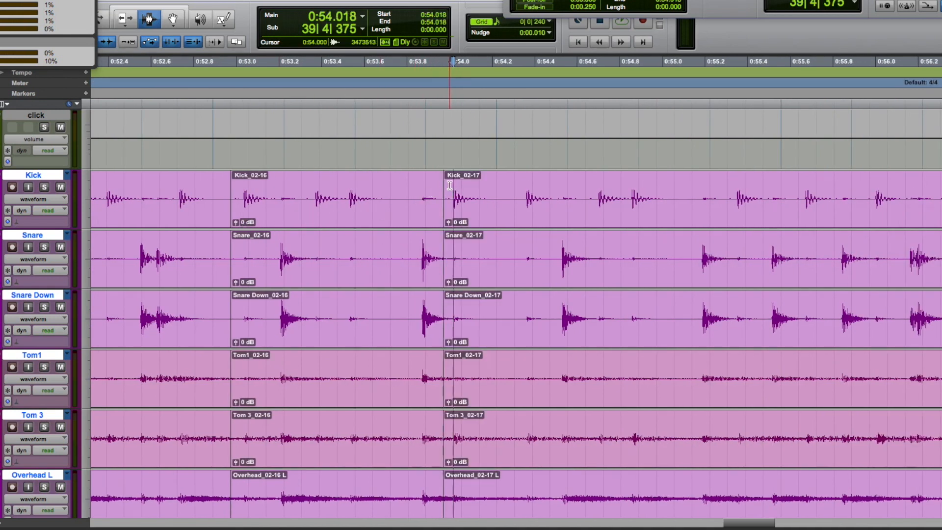
left_click(444, 188)
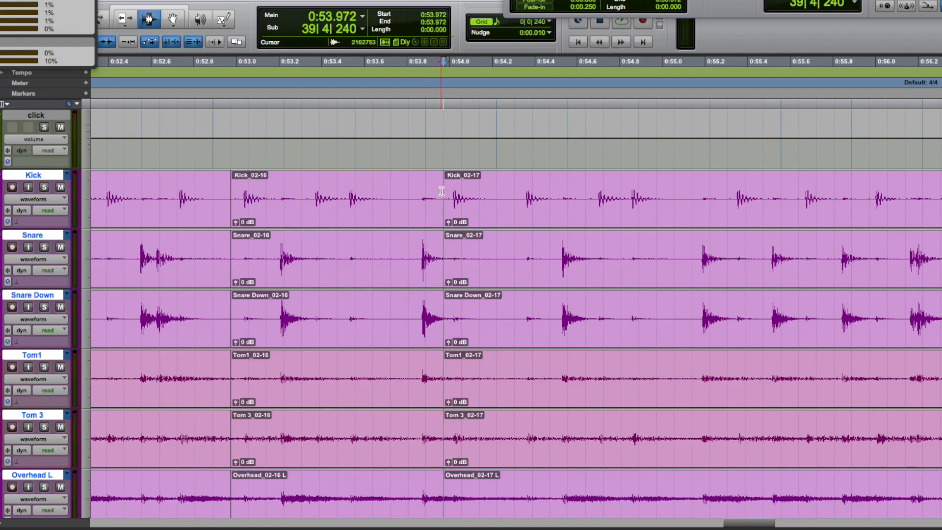
scroll(429, 219, "right", 8)
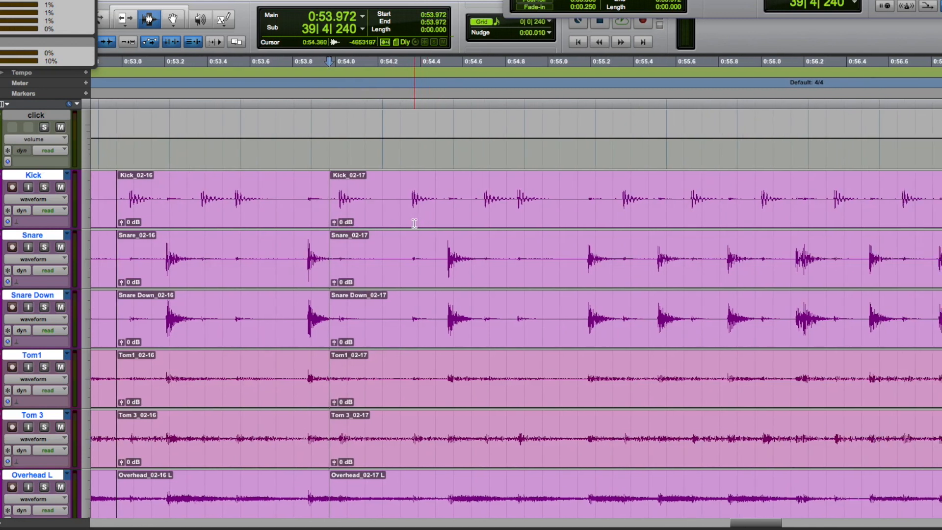
- Check the drum hits against the grid and nudge the audio inside the clips from 0:53.972 to 0:59.055 later by 30 ms
scroll(415, 223, "right", 12)
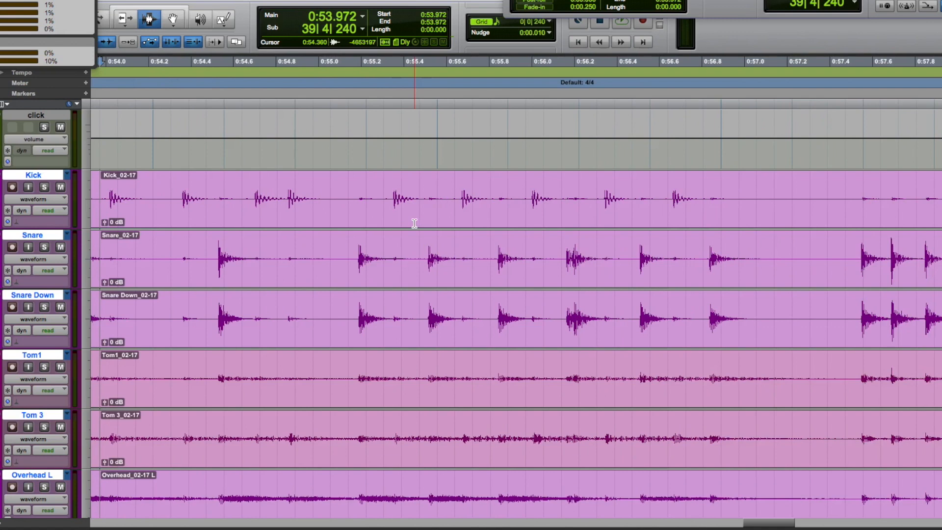
scroll(414, 223, "right", 10)
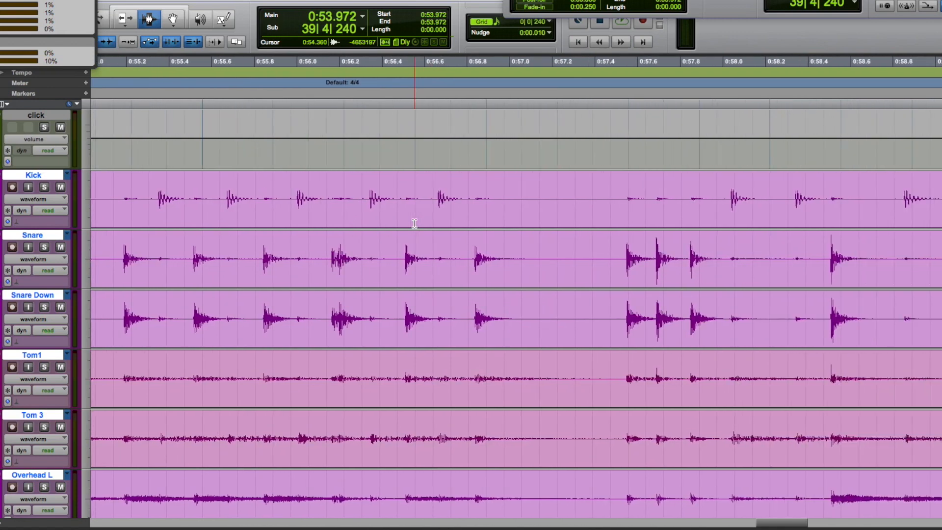
scroll(414, 223, "left", 15)
double_click(329, 211)
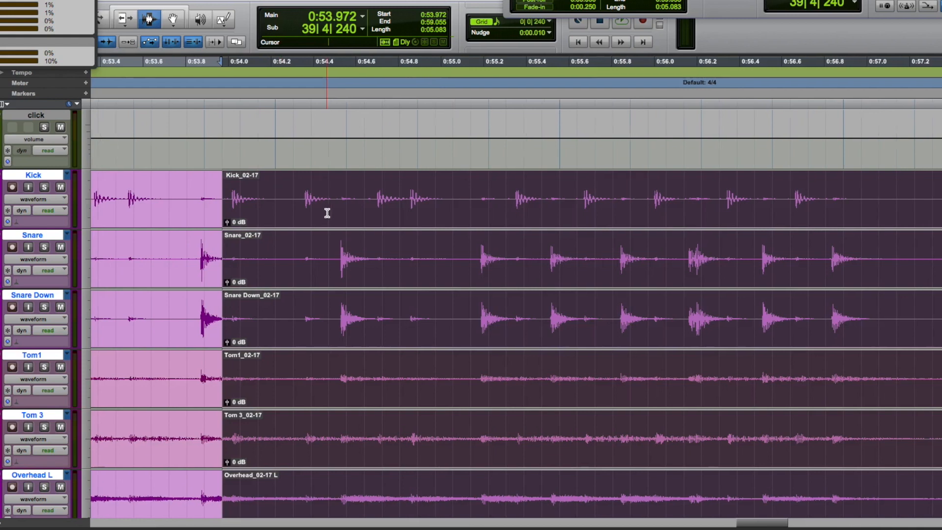
scroll(326, 210, "right", 20)
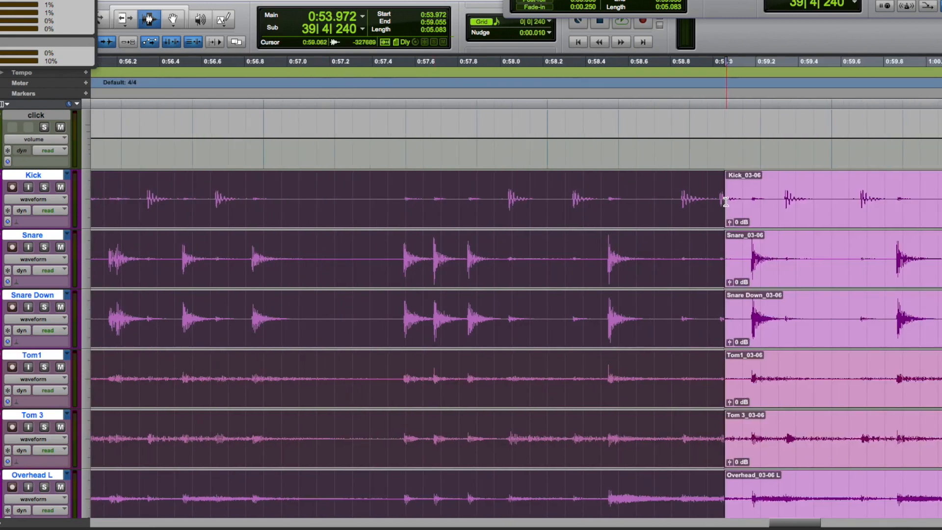
scroll(616, 208, "left", 20)
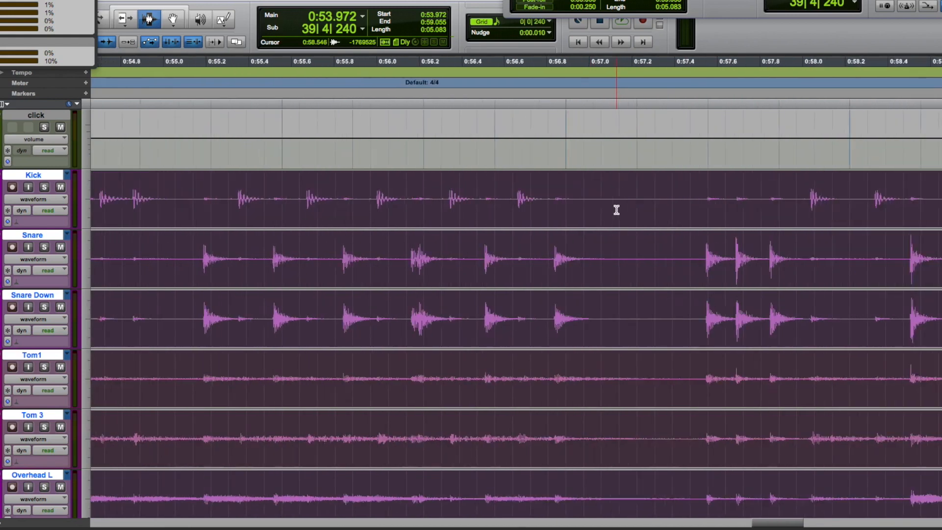
double_click(601, 221)
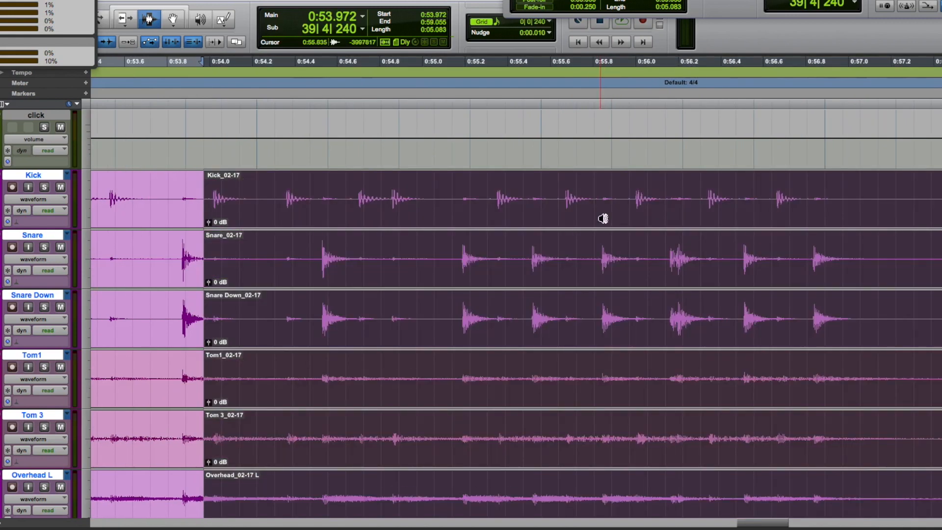
key("ctrl+plus")
key("ctrl+plus")
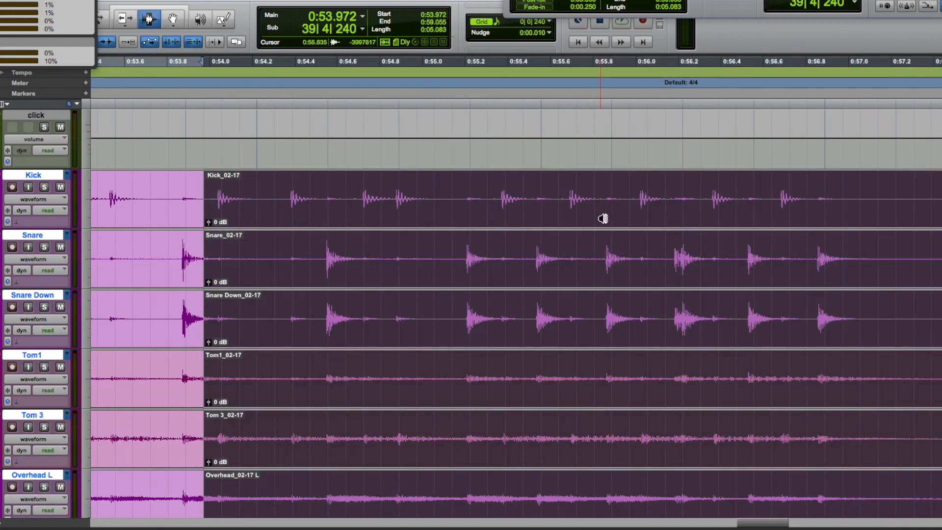
key("ctrl+plus")
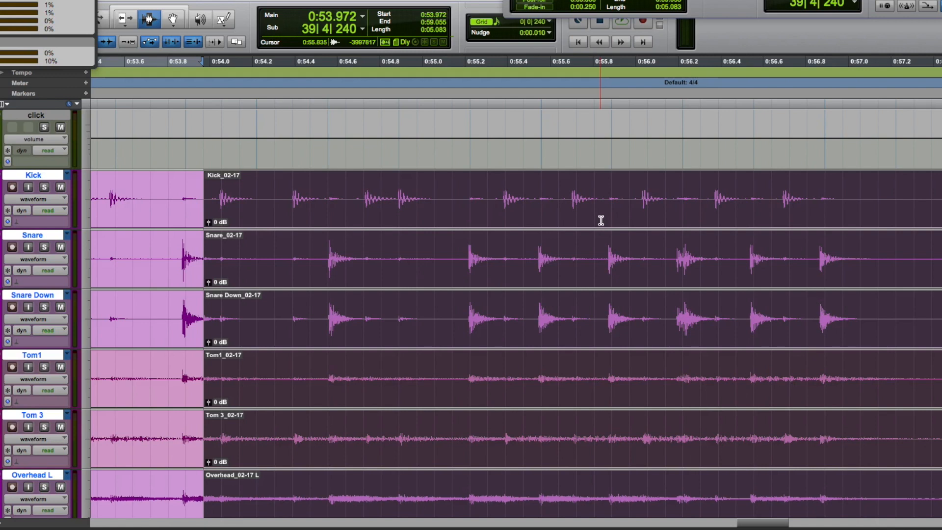
- Separate the grouped drum clips around the snare hit between 0:57.388 and 0:57.678 and nudge that segment's audio 10 ms earlier
scroll(510, 259, "right", 10)
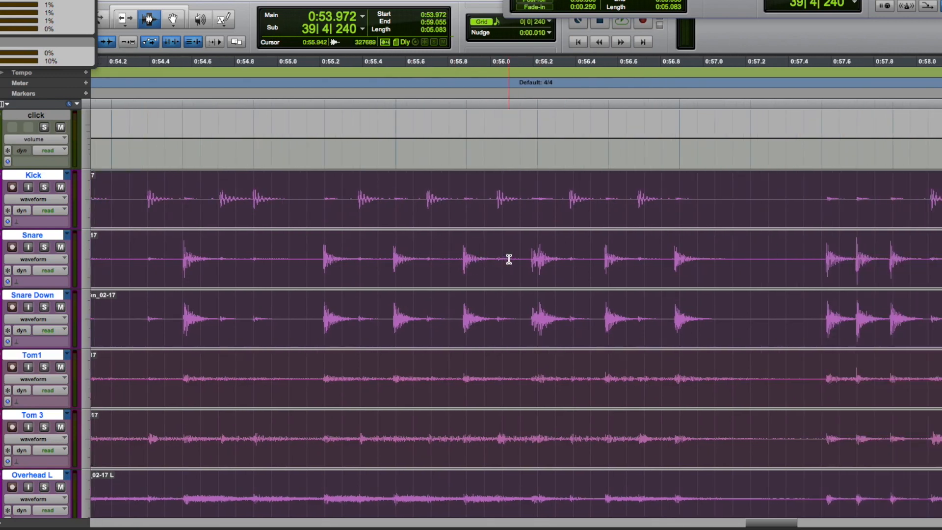
left_click(476, 216)
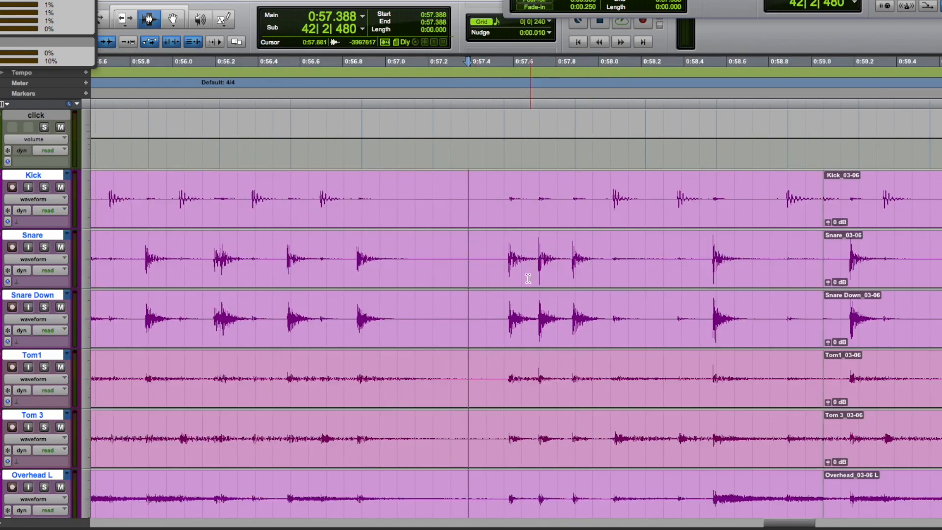
left_click(505, 256)
left_click(469, 237)
left_click(531, 204, "shift")
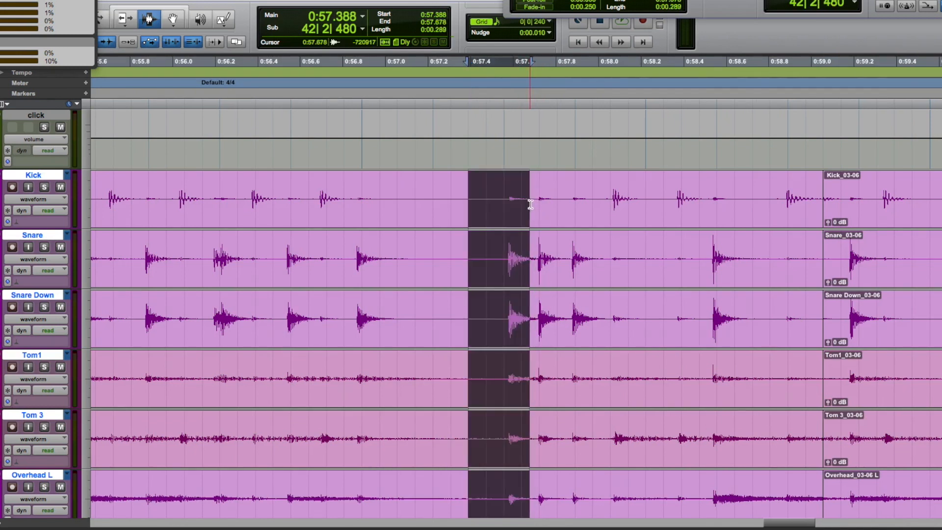
key("super+e")
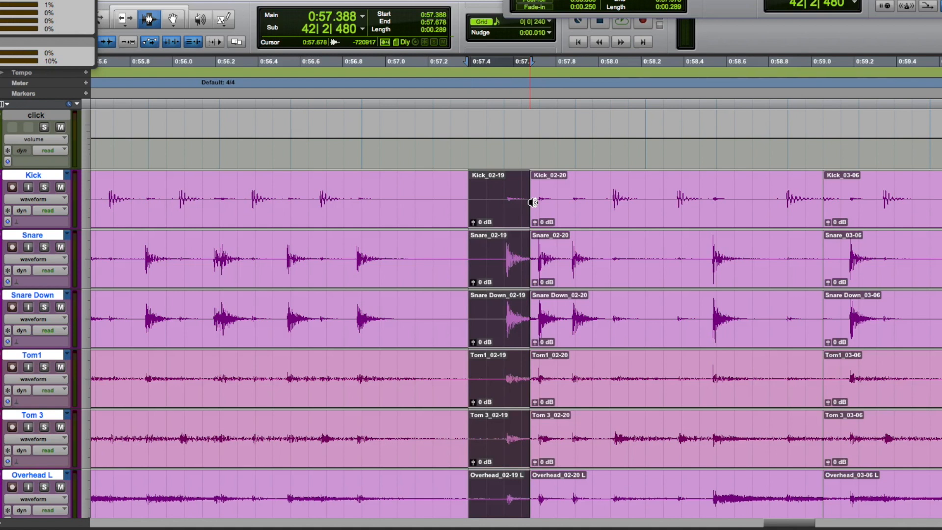
- Check the kick and snare hits past 0:59 and separate the grouped drum clips at 1:00.888
scroll(531, 204, "right", 6)
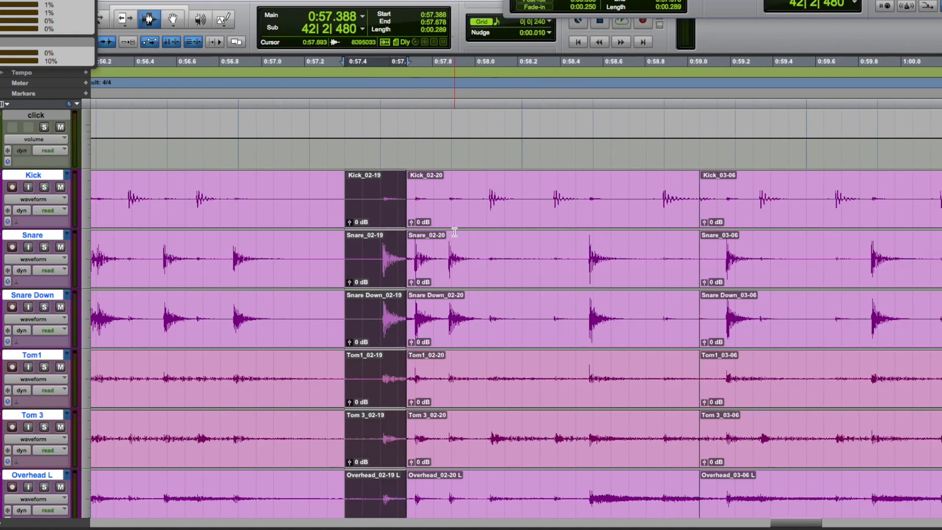
scroll(454, 232, "right", 4)
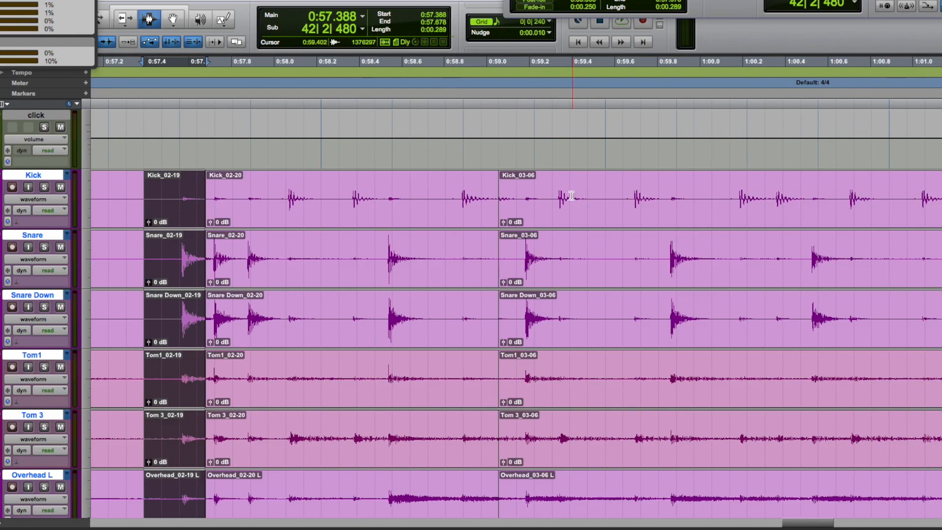
scroll(572, 195, "right", 3)
left_click(400, 208)
left_click(440, 201)
key("t")
key("t")
key("r")
key("r")
scroll(501, 224, "right", 7)
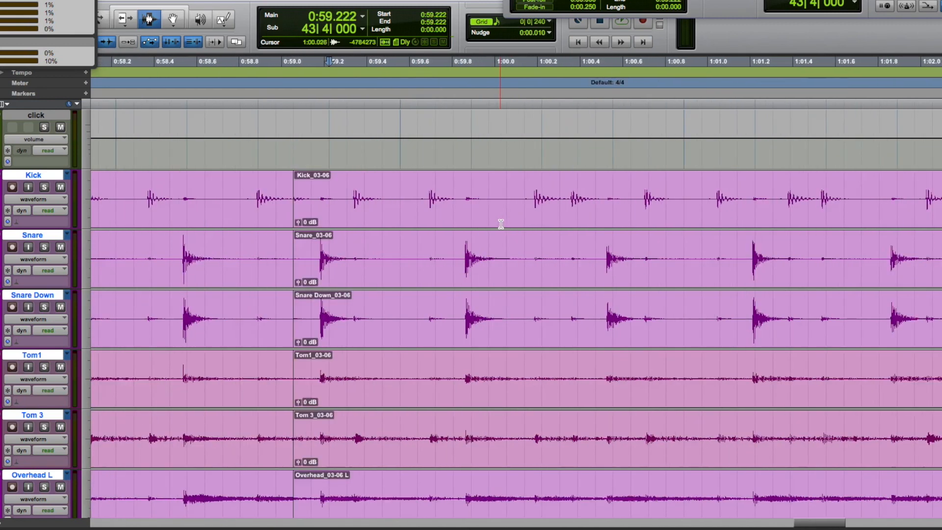
scroll(501, 225, "right", 1)
left_click(647, 192)
key("b")
- Nudge the audio inside the drum clips from 0:59.055 to 1:00.888 later by 20 ms
left_click(559, 207)
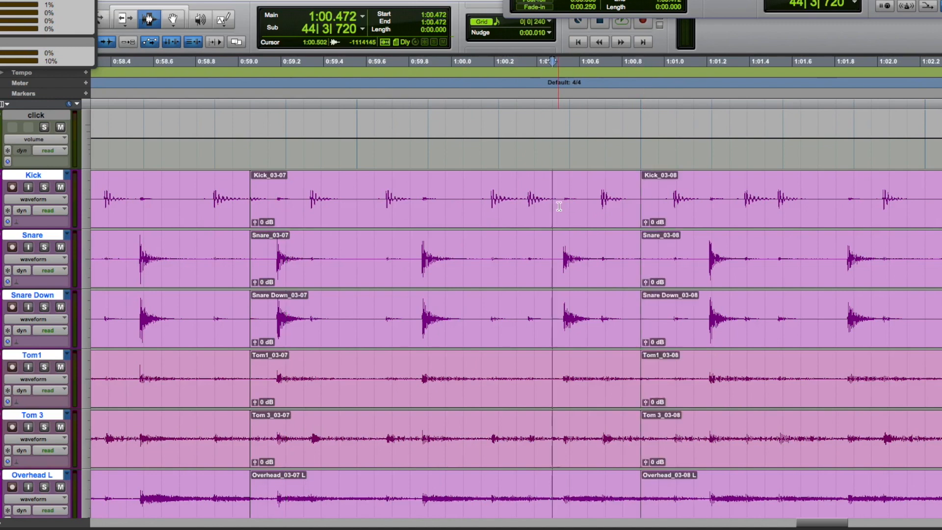
double_click(560, 206)
key("ctrl+KP_Add")
key("ctrl+KP_Add")
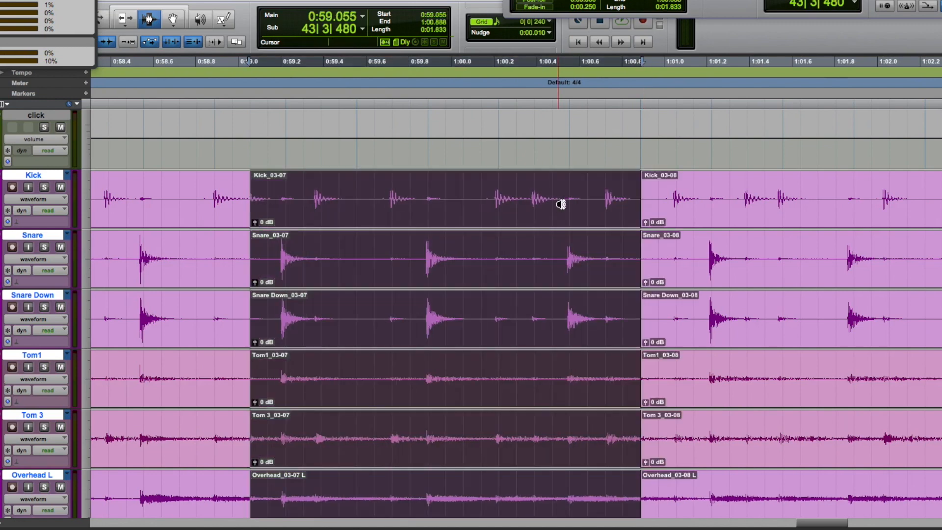
- Separate the drum clips at 0:59.555 and nudge the audio of the 0:59.055 to 0:59.555 segment a further 30 ms later
left_click(347, 187)
key("b")
double_click(317, 216)
key("ctrl+KP_Add")
key("ctrl+KP_Add")
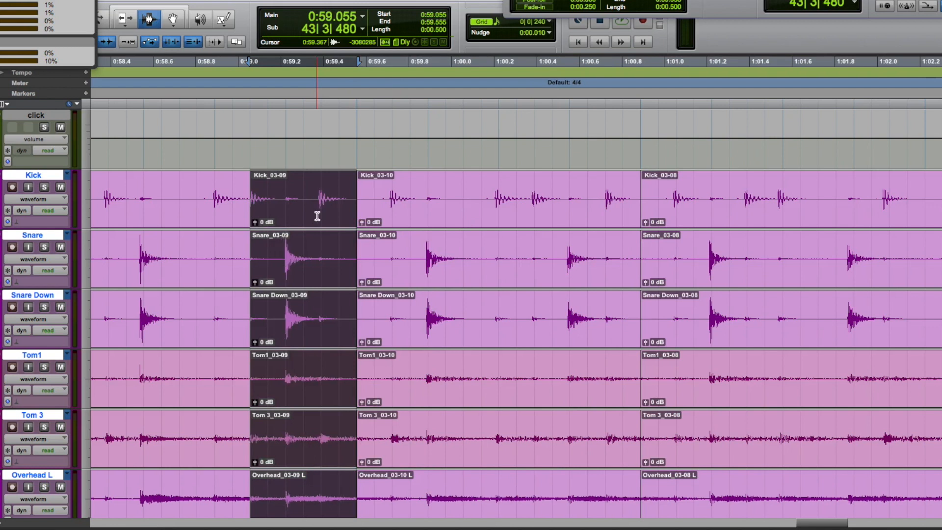
key("ctrl+KP_Add")
- Trim the start of the short shifted drum clips back to 43|3|426, ahead of the kick attack
key("F5")
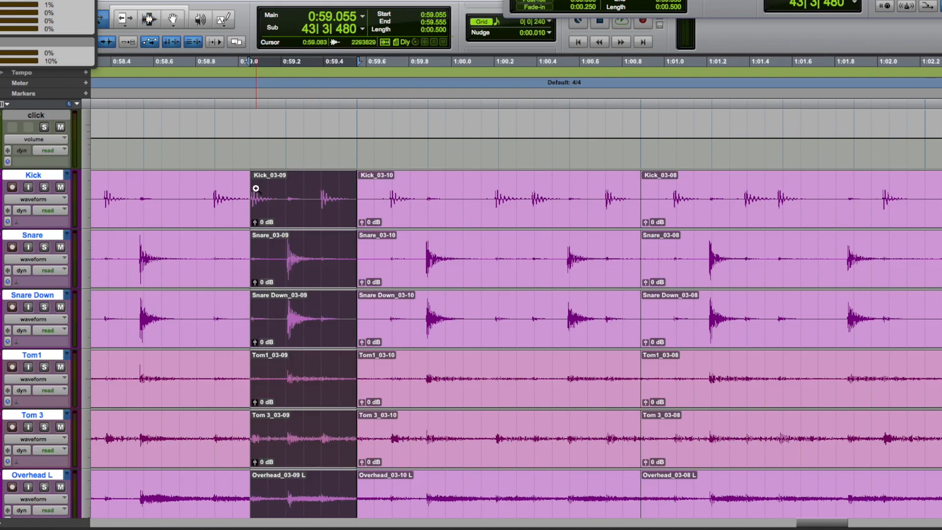
key("F6")
left_click_drag(253, 188, 247, 187)
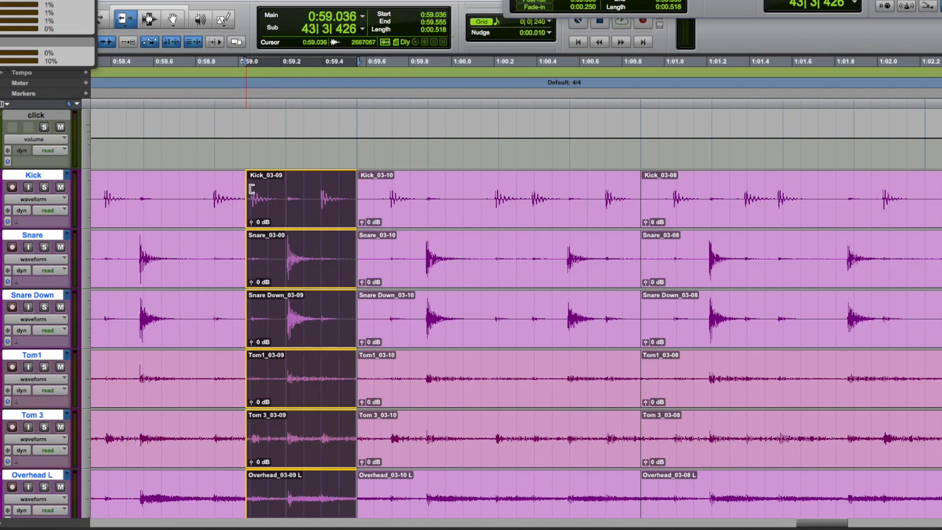
key("F7")
- Separate the grouped drum clips at about 1:02.3 and 1:03.8, and undo the extra cut at 47|4|240
left_click(419, 194)
scroll(420, 194, "right", 5)
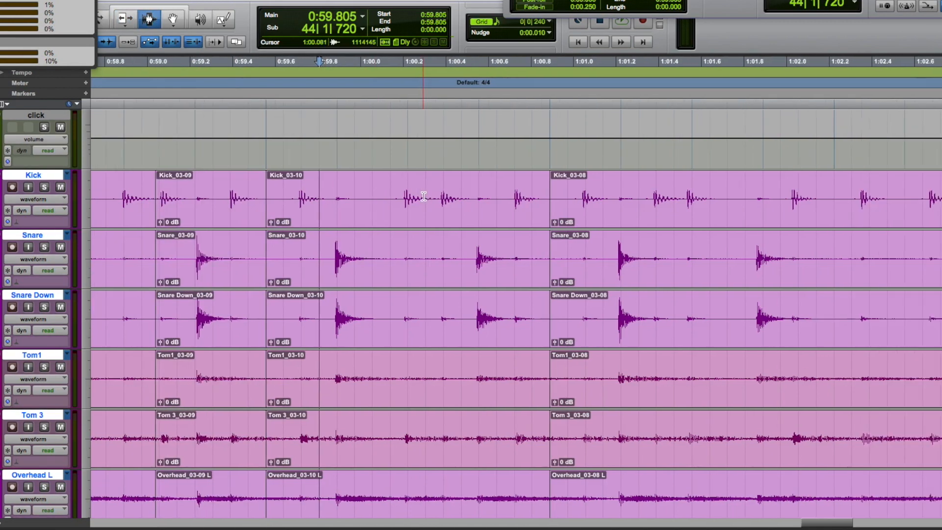
scroll(424, 196, "right", 3)
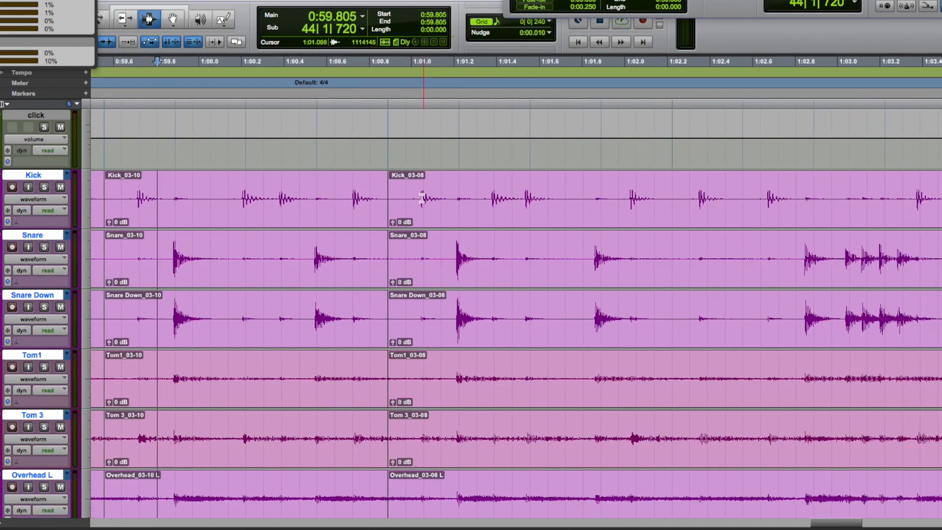
scroll(413, 206, "right", 5)
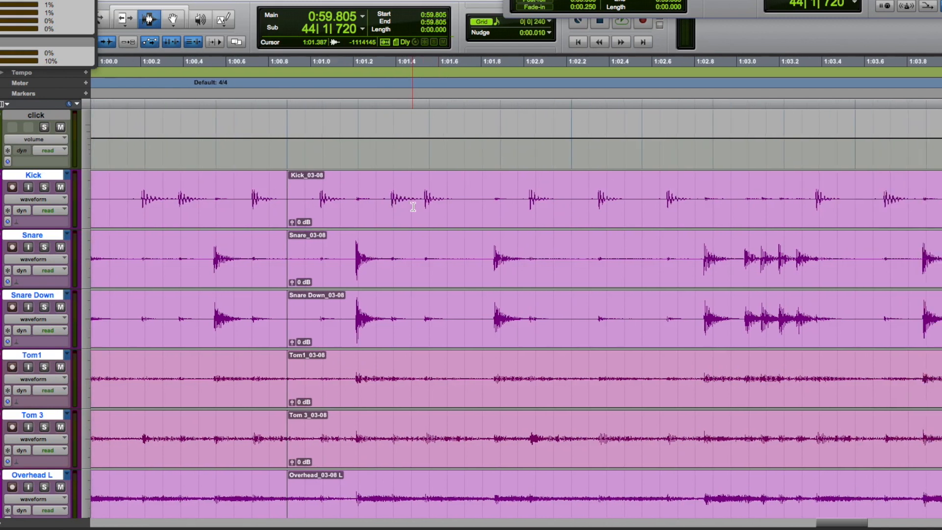
scroll(411, 204, "right", 1)
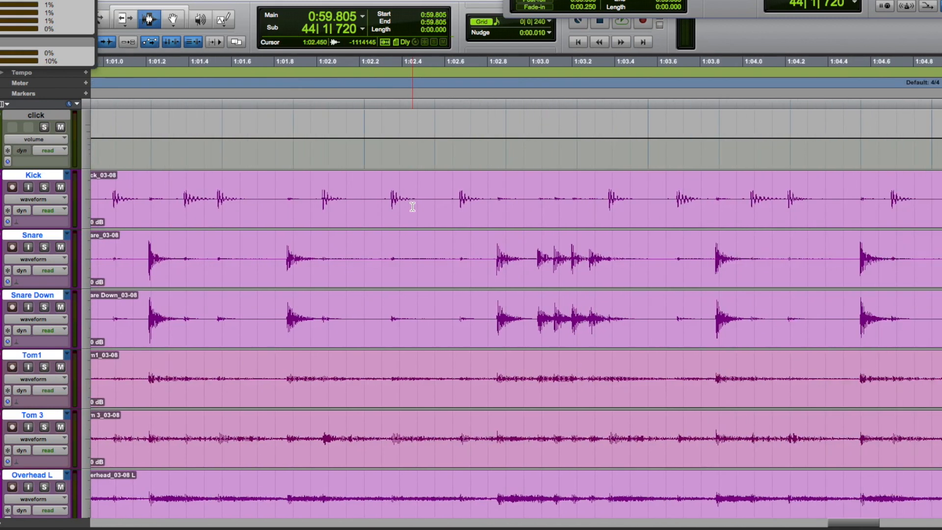
left_click(379, 196)
left_click_drag(682, 199, 701, 199)
key("ctrl+e")
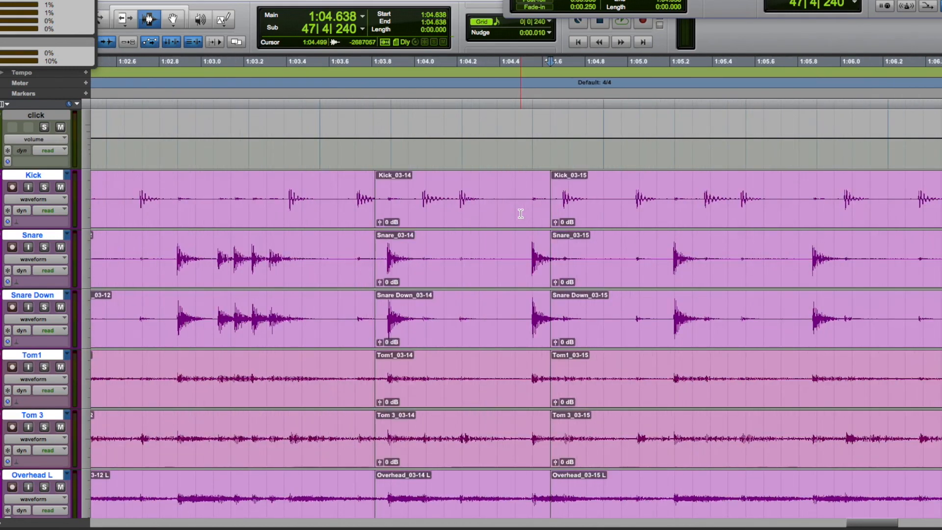
key("ctrl+z")
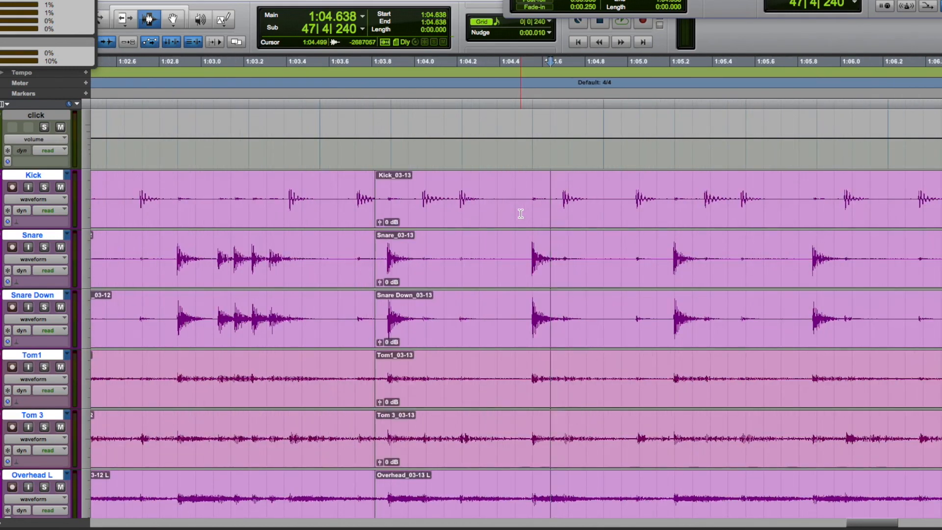
- Set the edit cursor at 48|4|480 and examine the remaining drum hits after 1:04 and the cuts made so far against the grid
scroll(525, 216, "right", 3)
scroll(530, 219, "right", 1)
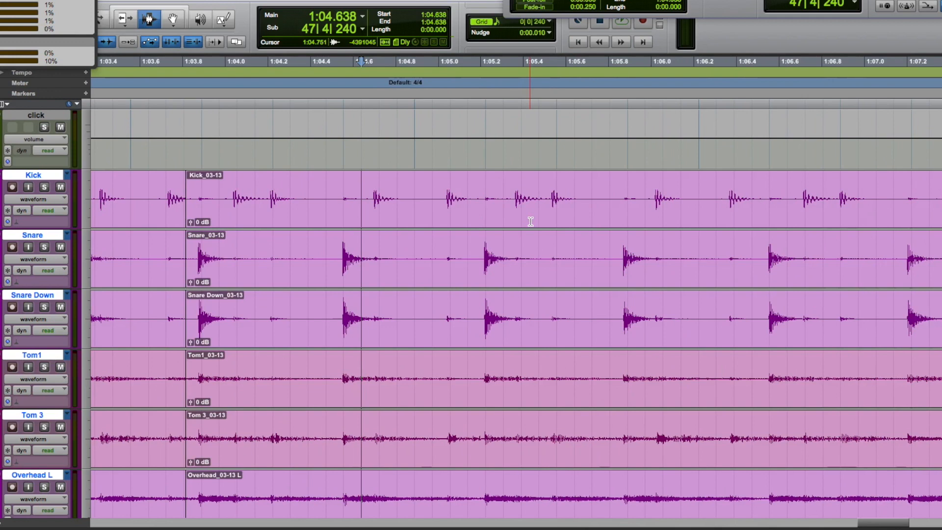
left_click(663, 204)
key("ctrl+bracketright")
key("ctrl+bracketright")
key("ctrl+bracketleft")
scroll(549, 236, "right", 1)
key("ctrl+bracketleft")
scroll(549, 237, "right", 5)
key("ctrl+bracketleft")
key("ctrl+bracketleft")
key("ctrl+bracketleft")
scroll(566, 222, "right", 1)
key("ctrl+bracketright")
key("ctrl+bracketright")
scroll(568, 222, "right", 1)
scroll(568, 222, "left", 5)
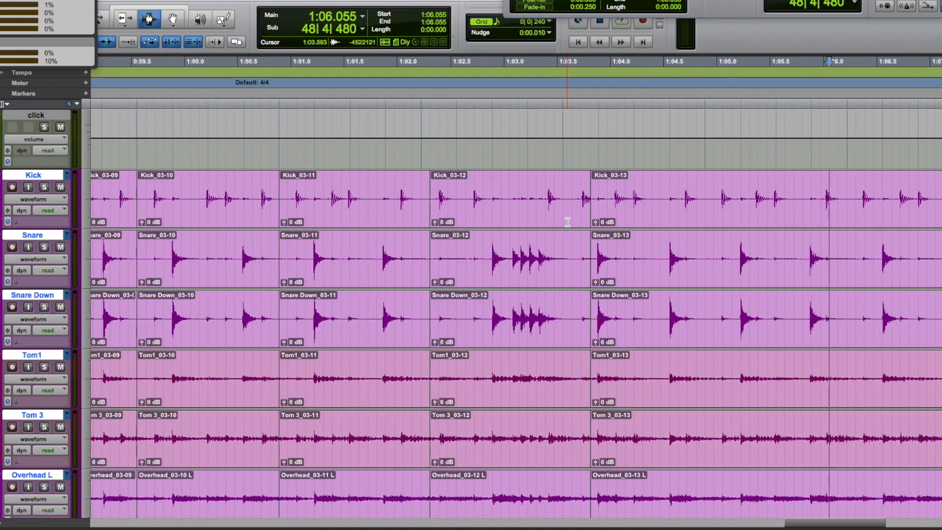
- Play back the edited drums from 34|3|480 to the last bars at about 1:09
scroll(568, 222, "right", 3)
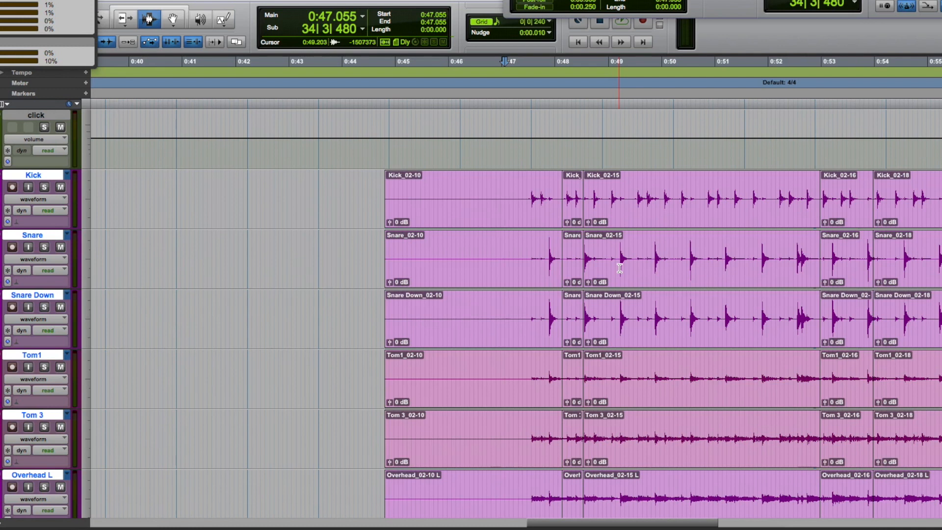
key("space")
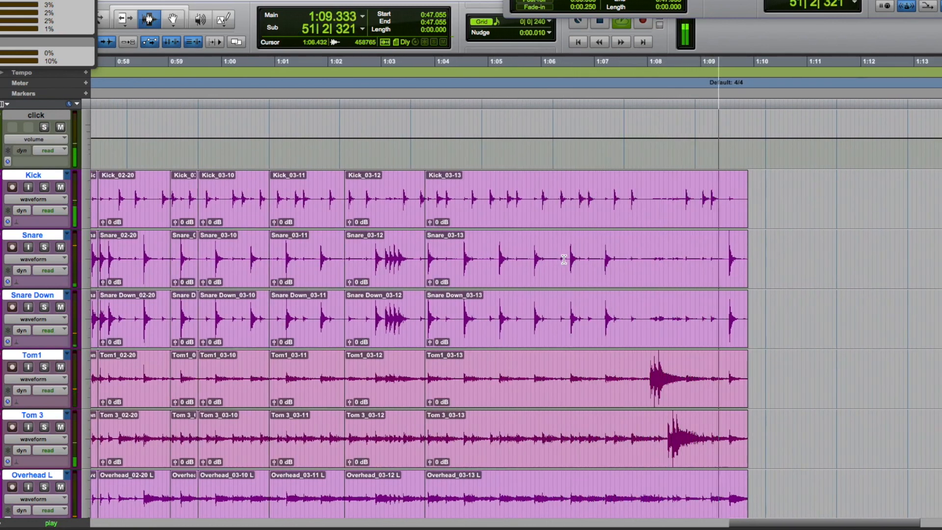
key("space")
- Set the edit cursor at 35|3|720 and inspect the clip boundaries around the first cuts near 0:48
scroll(564, 259, "left", 15)
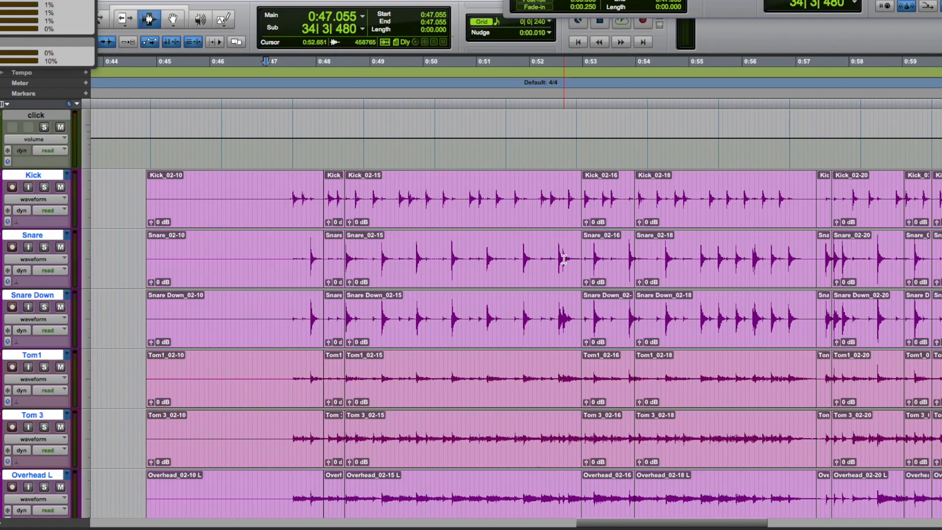
scroll(564, 259, "right", 3)
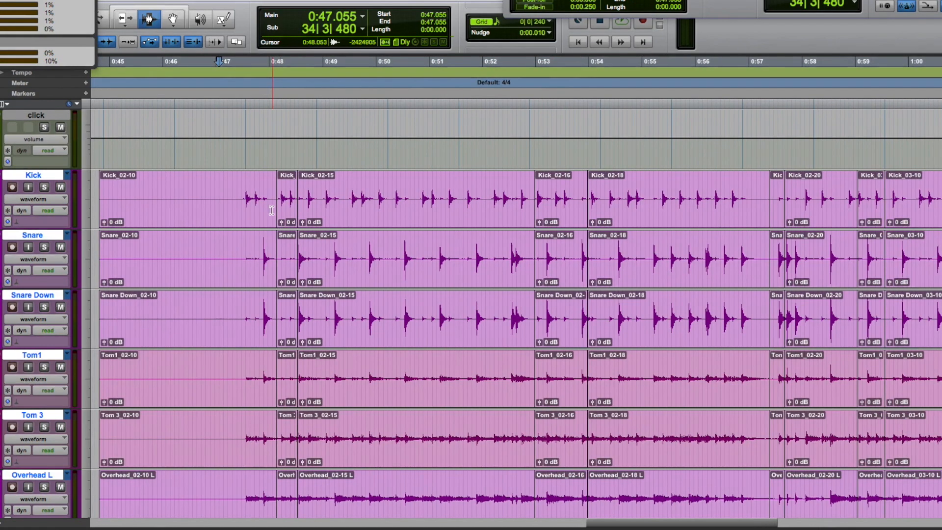
left_click(294, 199)
key("t")
key("t")
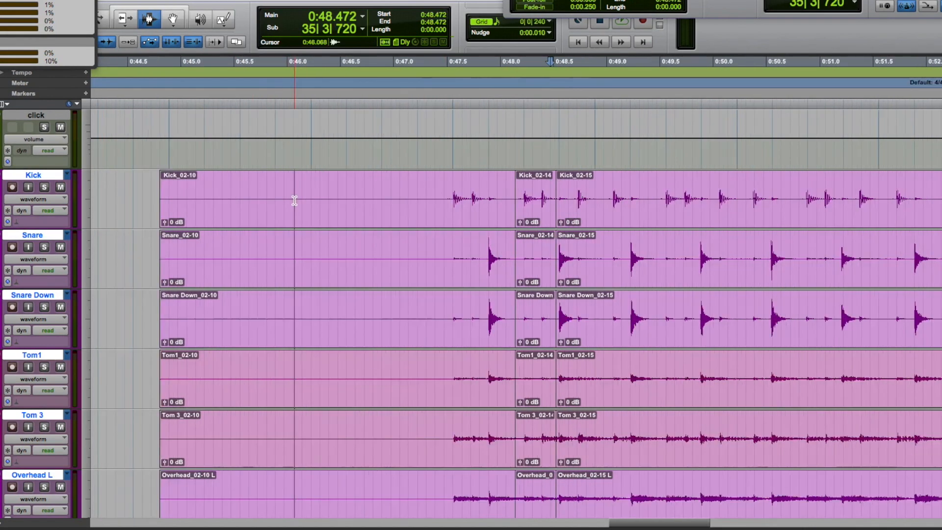
scroll(480, 217, "right", 1)
scroll(483, 213, "right", 1)
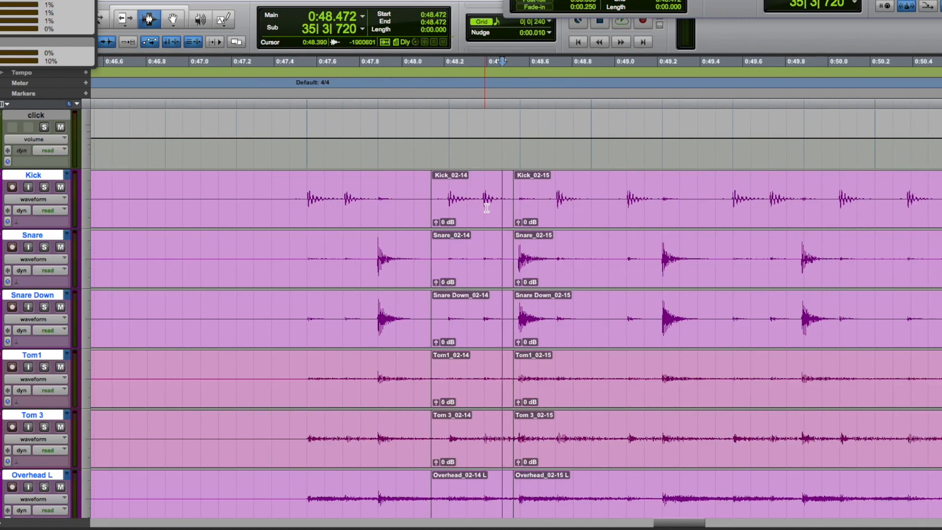
- Select all the grouped drum clips from 32|4|720 through the end at 1:09.888
double_click(402, 245)
key("r")
double_click(658, 221)
key("r")
key("r")
key("r")
scroll(544, 240, "right", 1)
left_click(747, 220, "shift")
double_click(819, 220, "shift")
scroll(723, 229, "left", 1)
key("t")
scroll(709, 229, "right", 10)
scroll(709, 230, "left", 5)
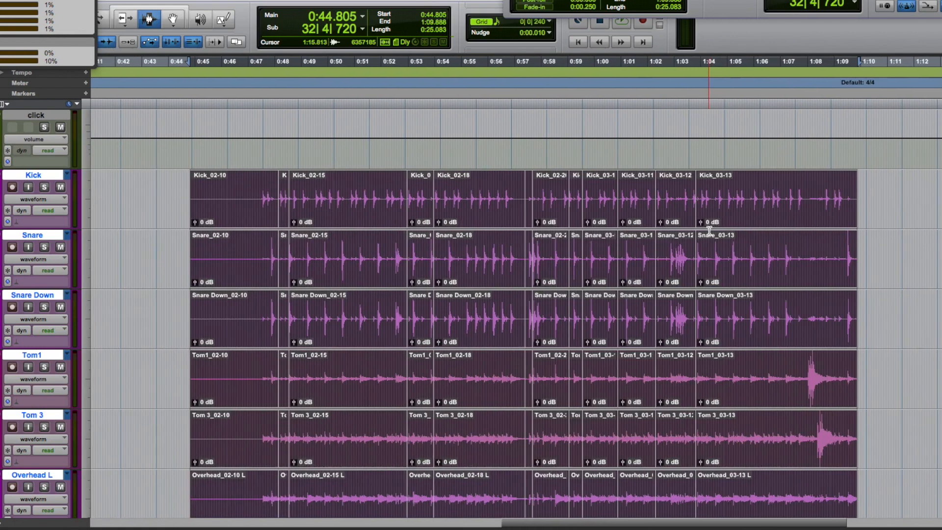
- Apply batch fades to the selected drum clips with 5 ms fade-ins, fade-outs and centered equal-power crossfades
scroll(709, 231, "left", 1)
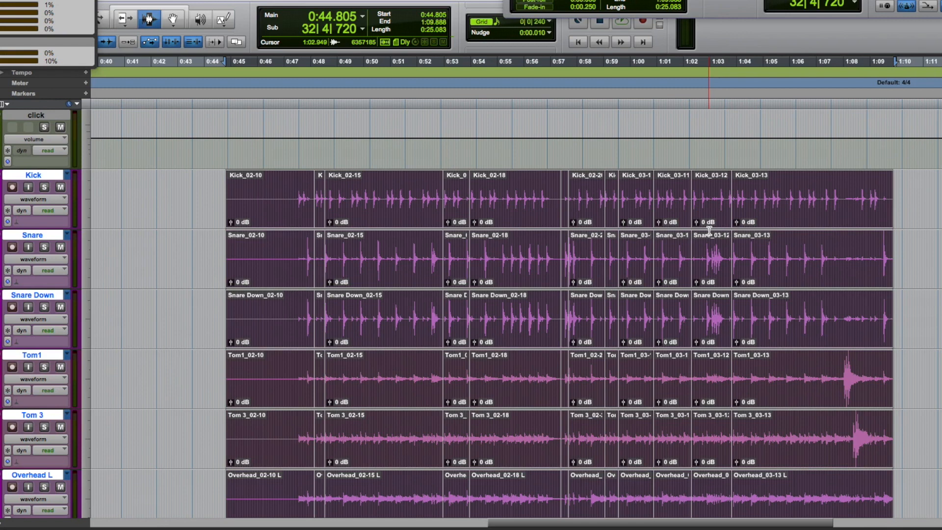
key("super+f")
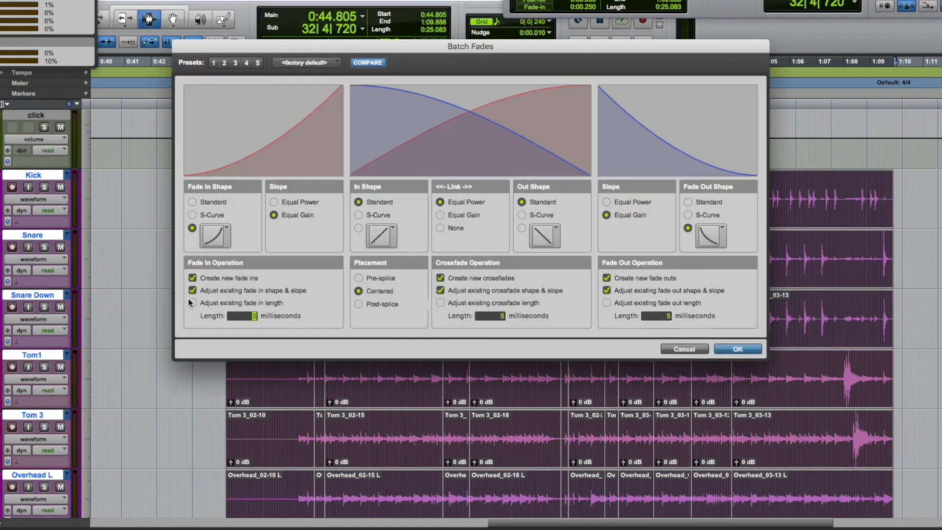
left_click(741, 349)
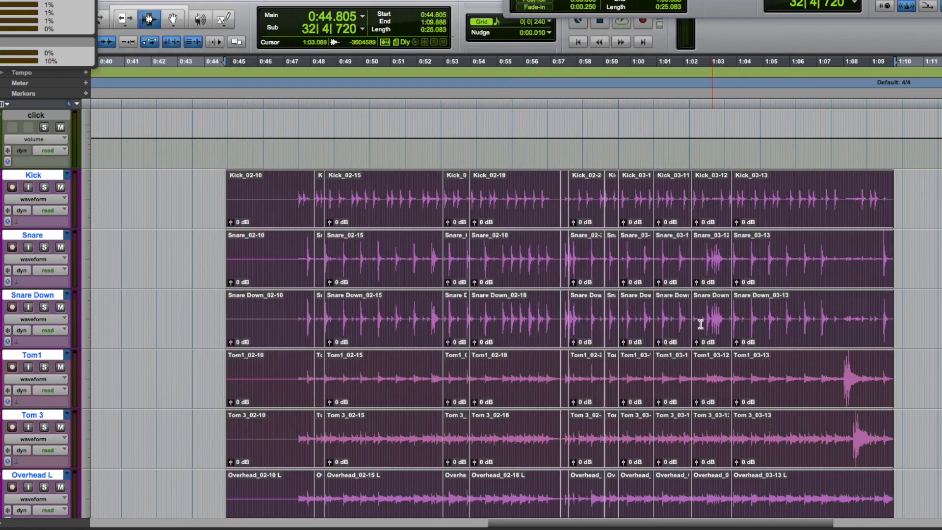
- Set the edit cursor at 43|4|720 and examine the crossfades at the clip boundaries around 0:59 and across the performance
left_click(617, 215)
key("t")
key("t")
key("t")
key("t")
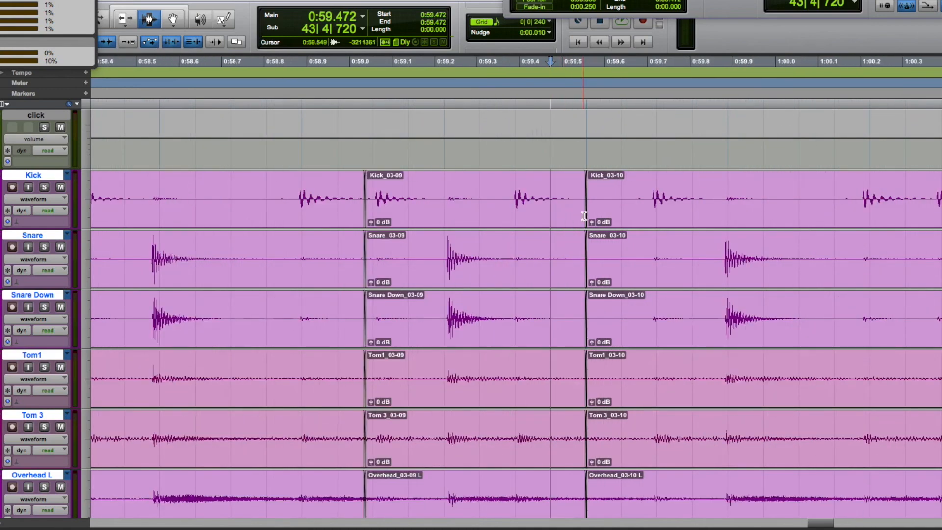
key("t")
key("t")
key("t")
scroll(730, 219, "right", 5)
key("r")
key("r")
key("r")
key("r")
key("r")
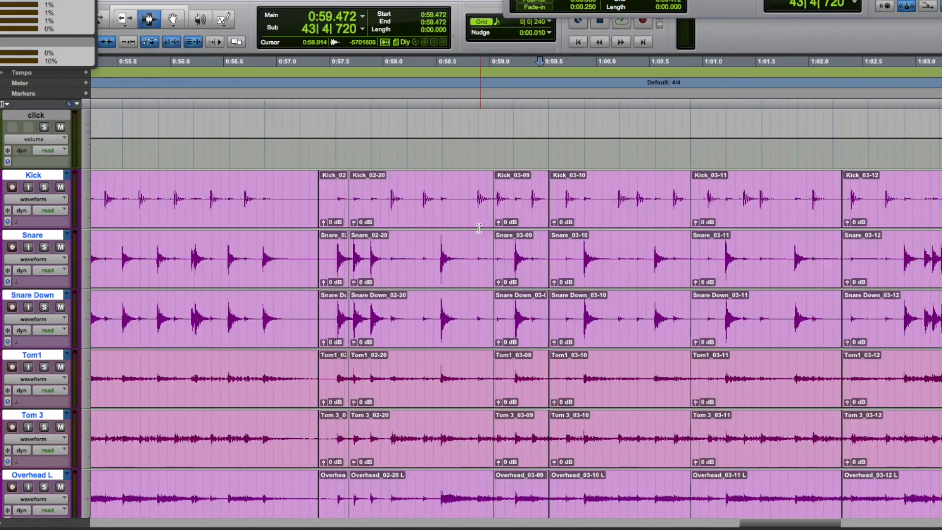
key("r")
key("r")
scroll(474, 228, "left", 5)
scroll(448, 232, "right", 2)
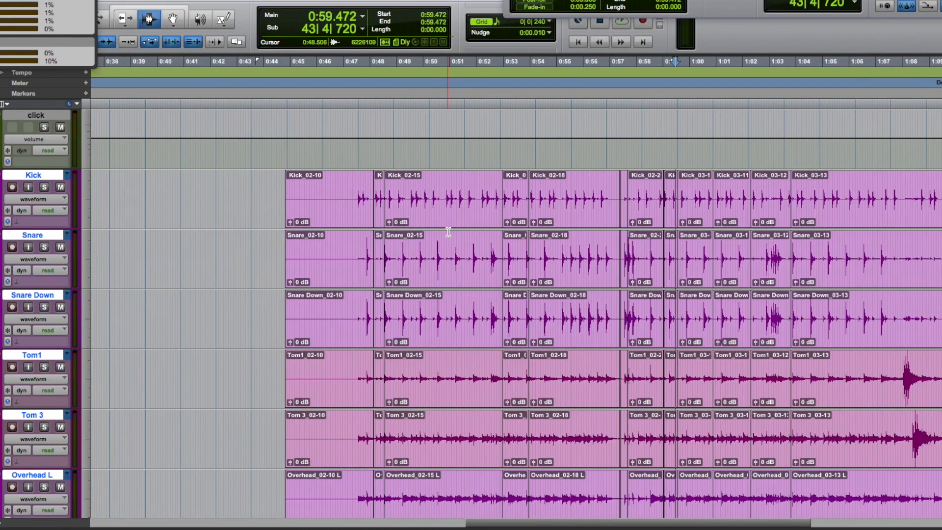
key("KP_7")
scroll(597, 190, "right", 1)
- Play back the crossfaded drums from 41|2|240 through the cuts up to about 1:04
left_click(580, 186)
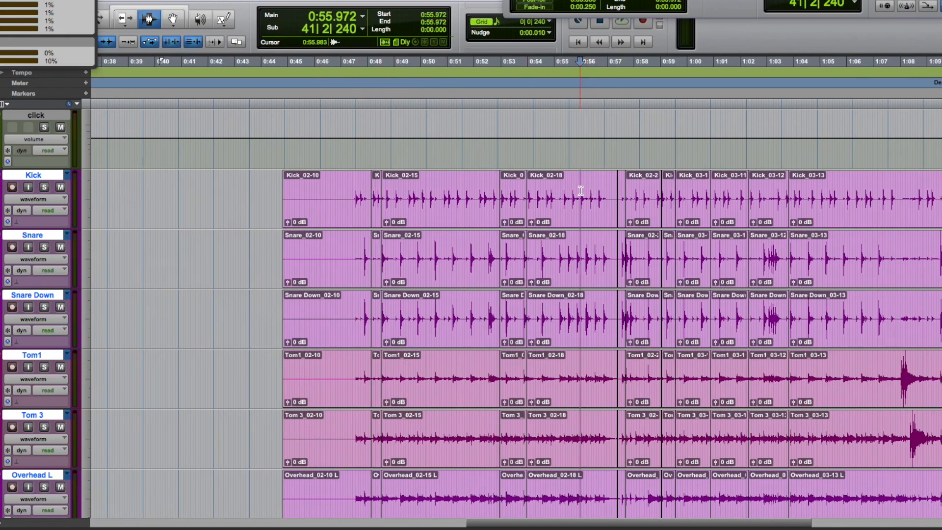
key("space")
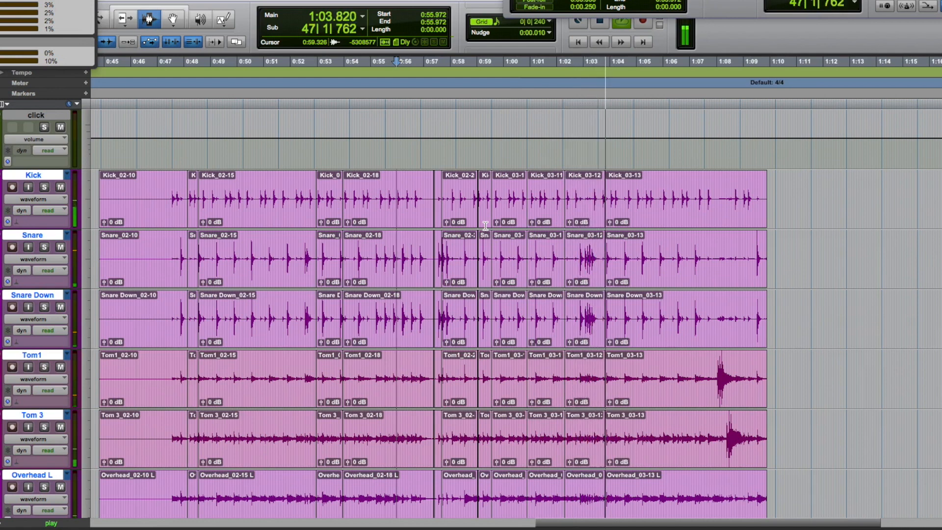
key("space")
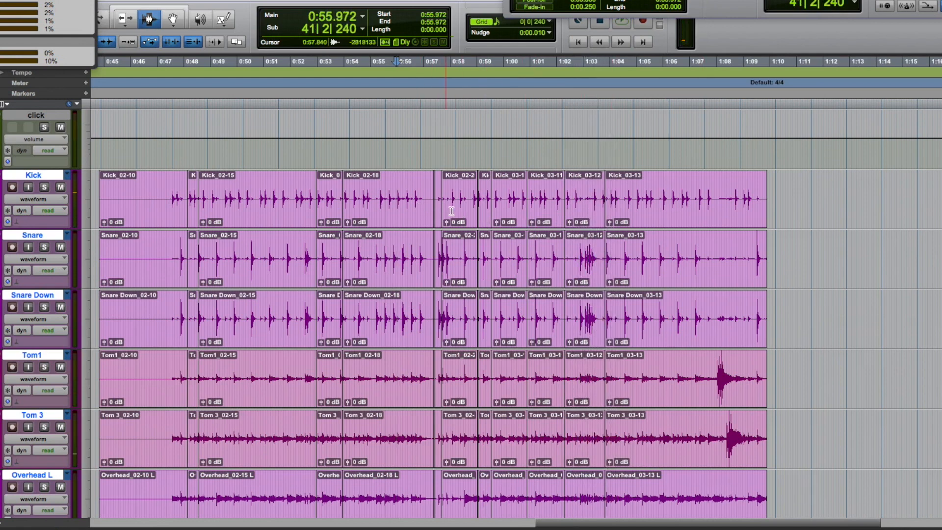
- Select all the grouped drum clips from 32|4|720 to 1:09.888 and consolidate them into one continuous clip per track
left_click(172, 195)
left_click(696, 221, "shift")
key("alt+shift+3")
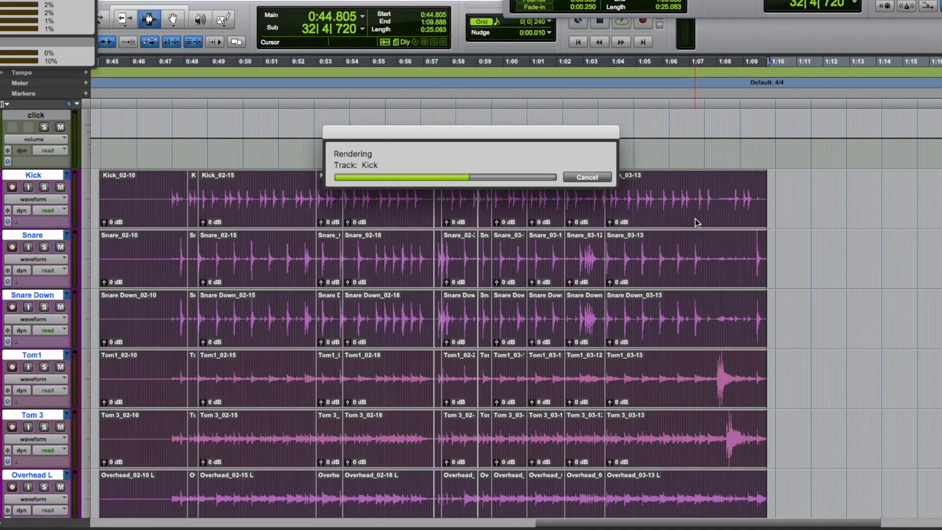
- Review the consolidated drums by selecting 34|4|240 through 1:09.722, and set the edit cursor at 39|1|240
left_click_drag(212, 255, 697, 252)
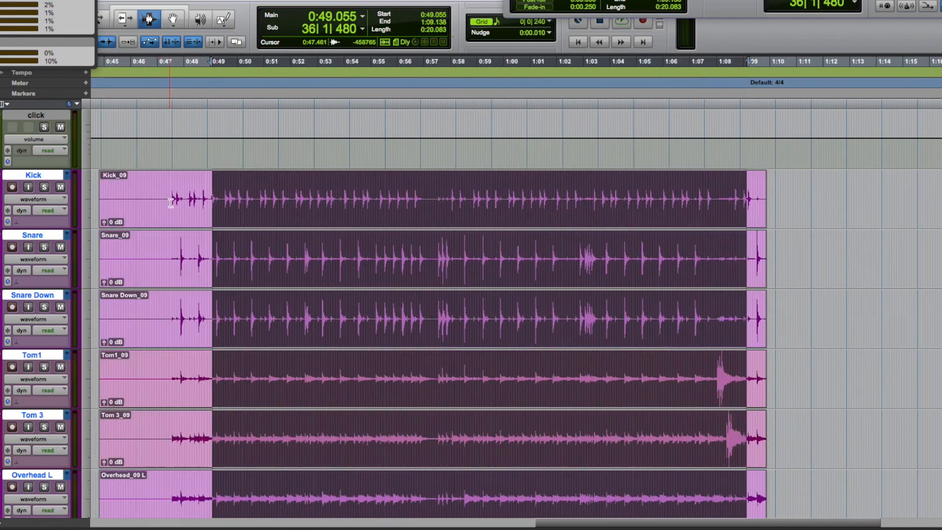
left_click_drag(166, 199, 762, 251)
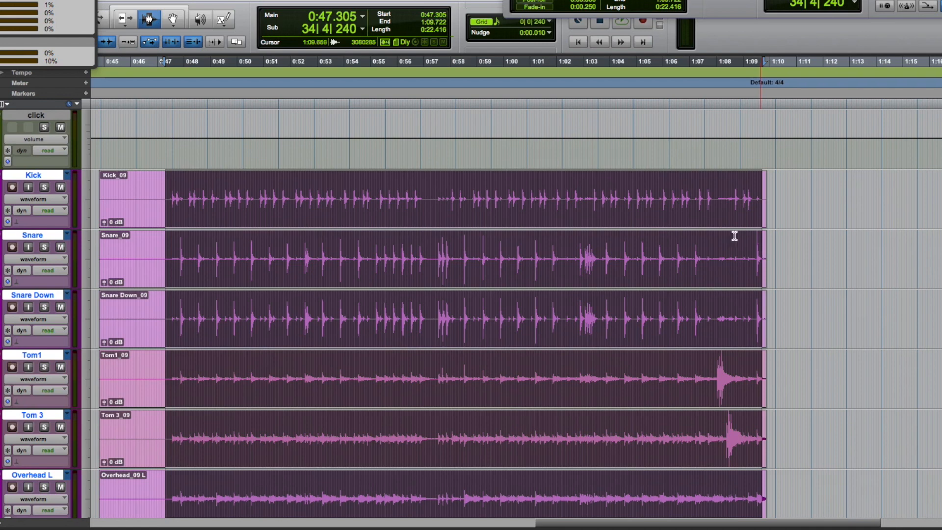
left_click(316, 239)
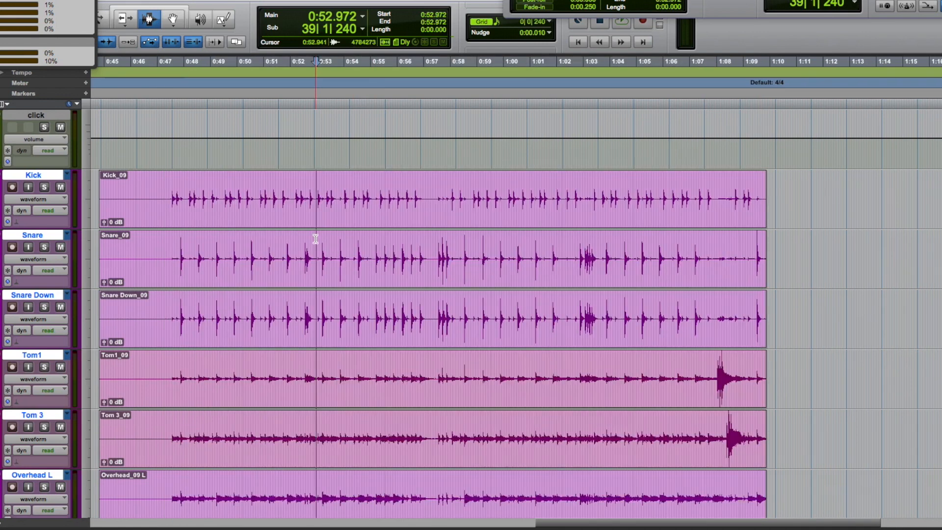